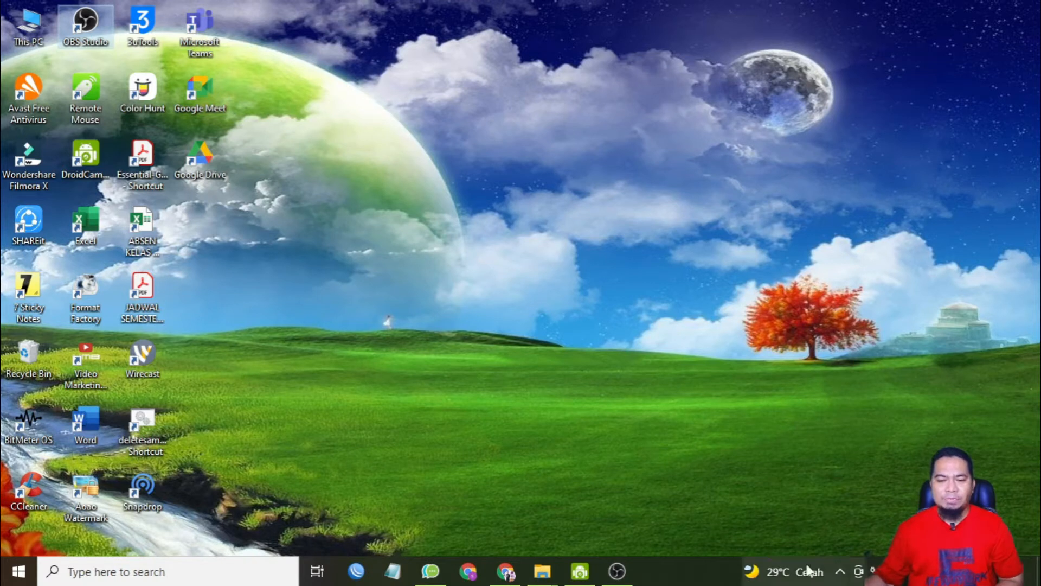
- Switch to Chrome and open quizizz.com
click(505, 571)
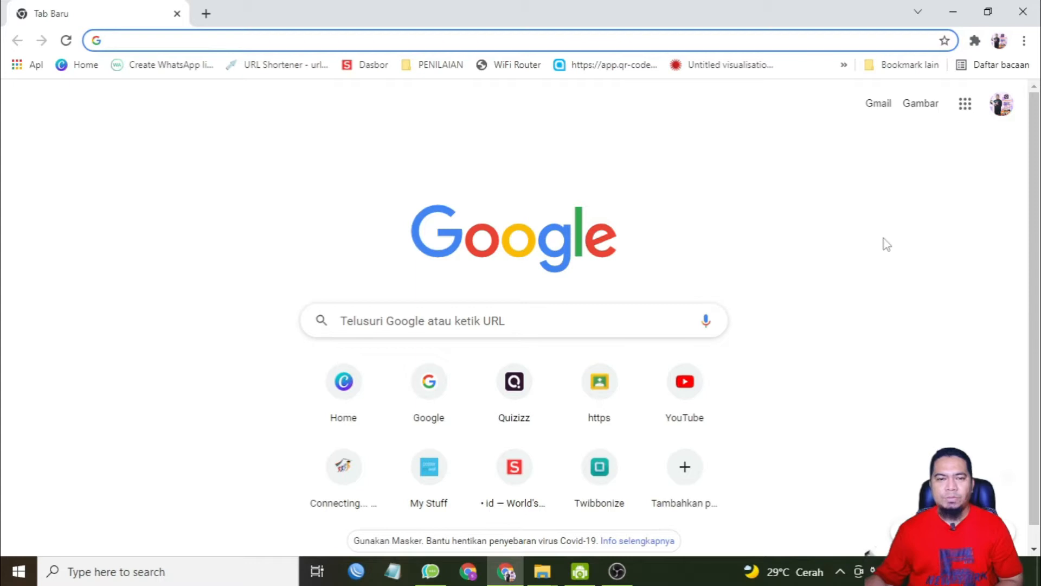
text(quizizz.com)
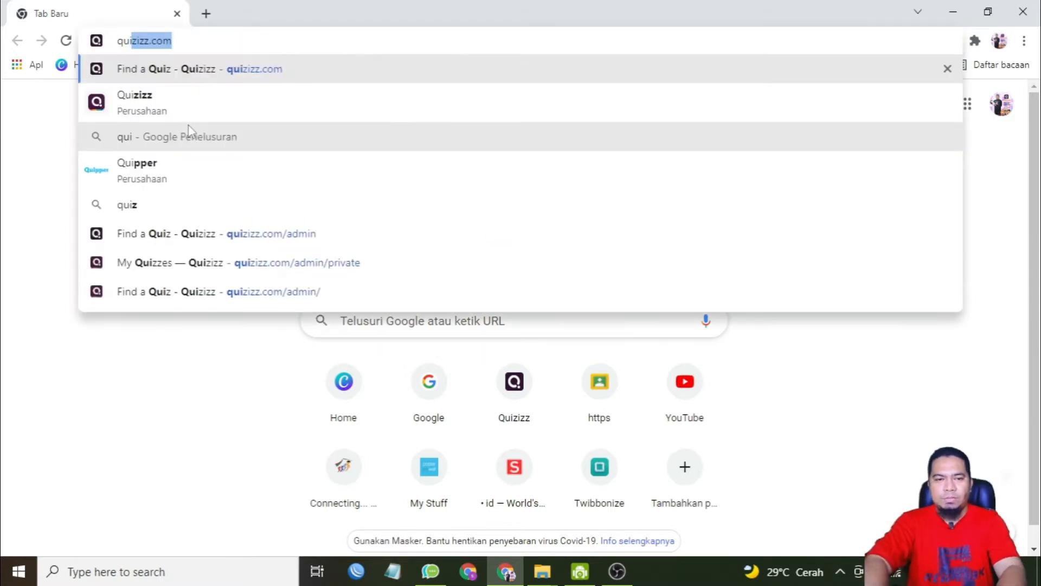
key(Return)
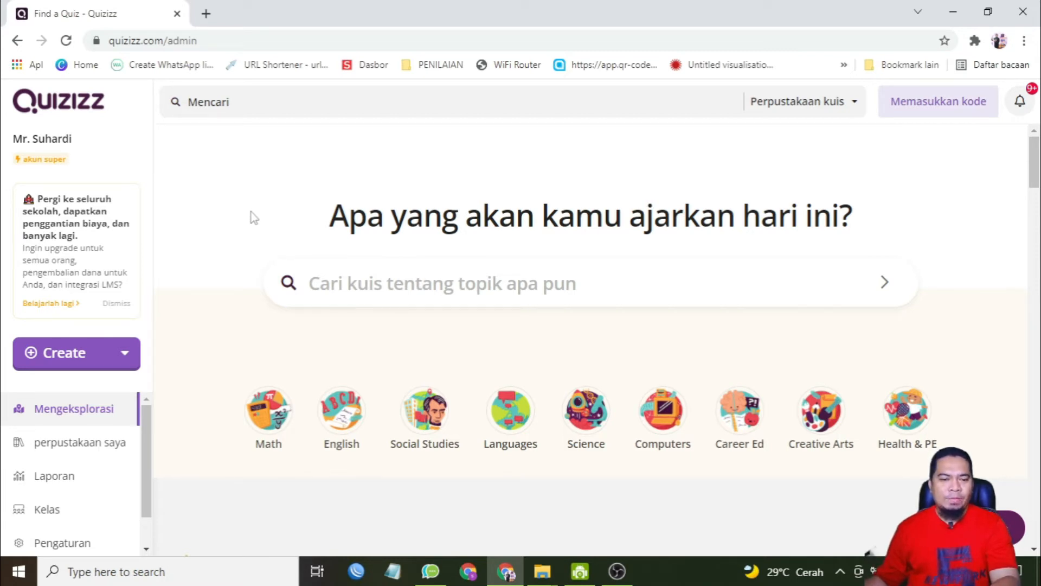
- Create a new quiz named "PAS Bahasa Inggris" with English as its subject
click(84, 360)
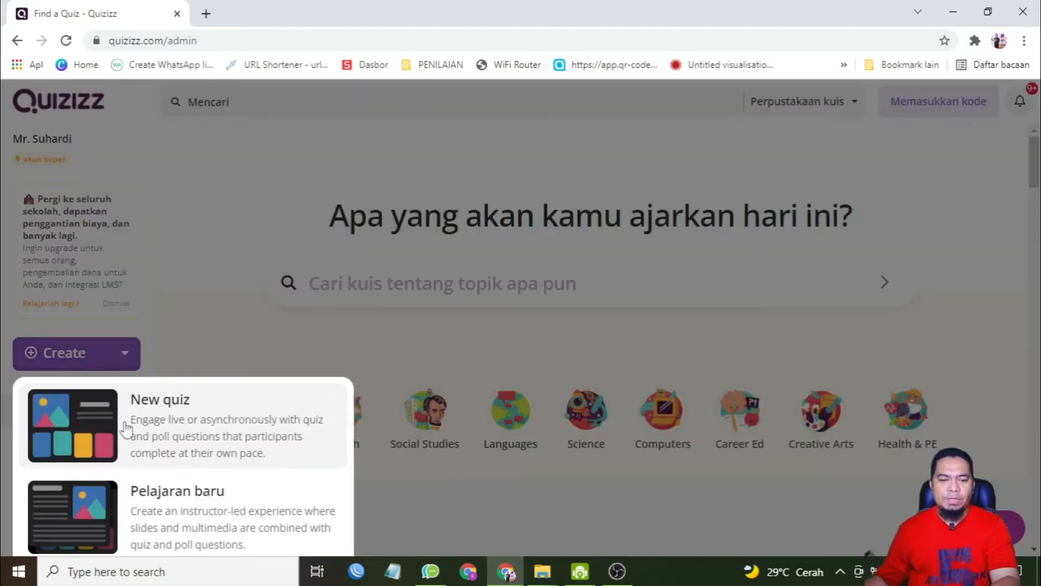
click(126, 428)
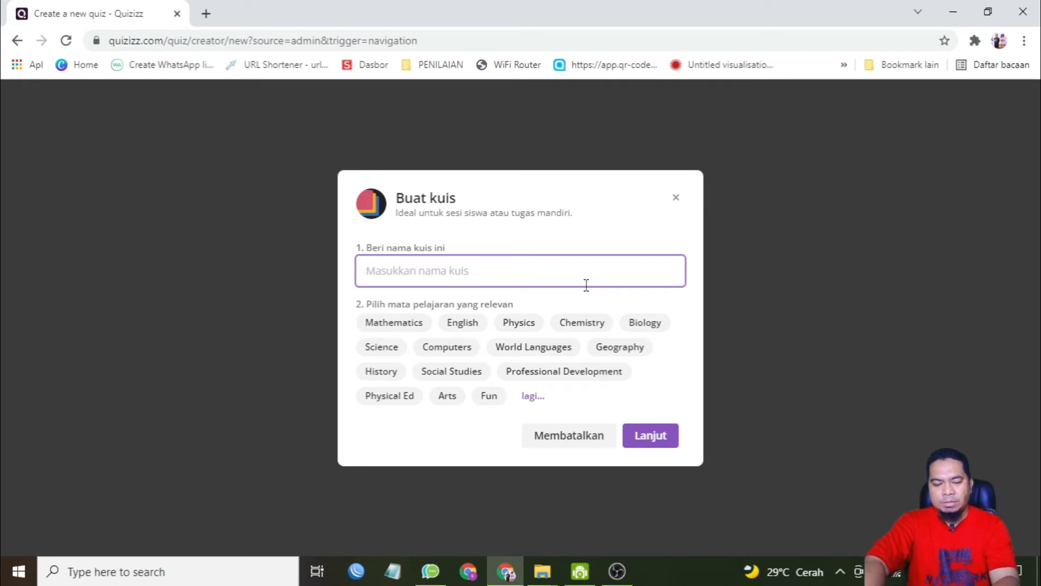
text(PAS Bahasa)
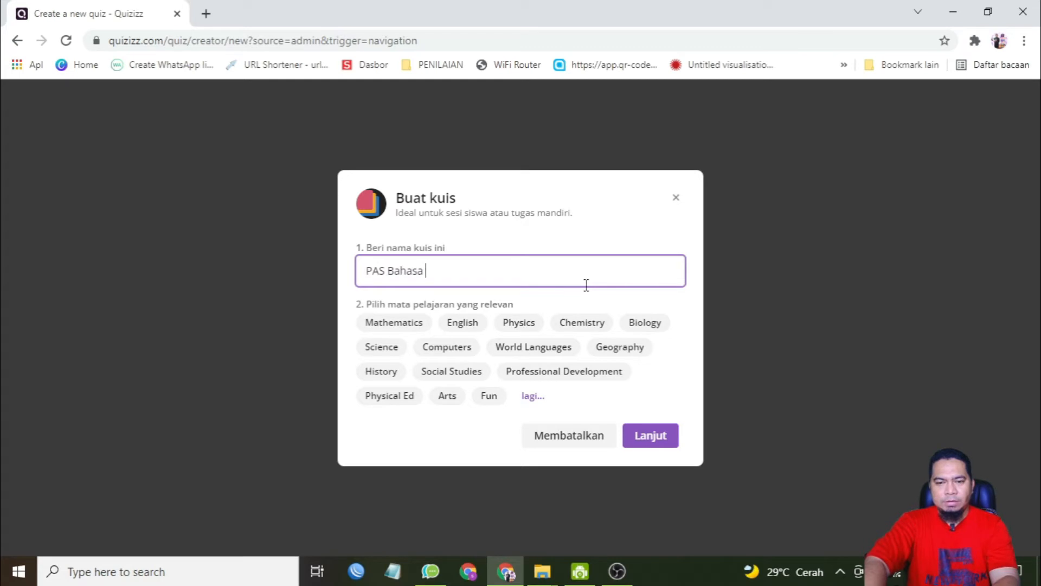
text( Inggris)
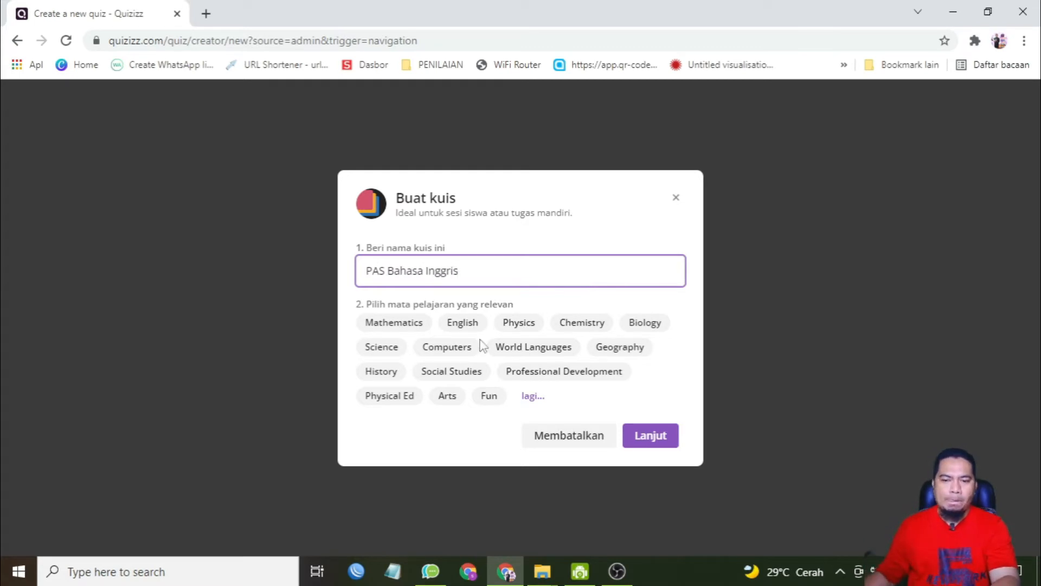
click(460, 324)
click(638, 434)
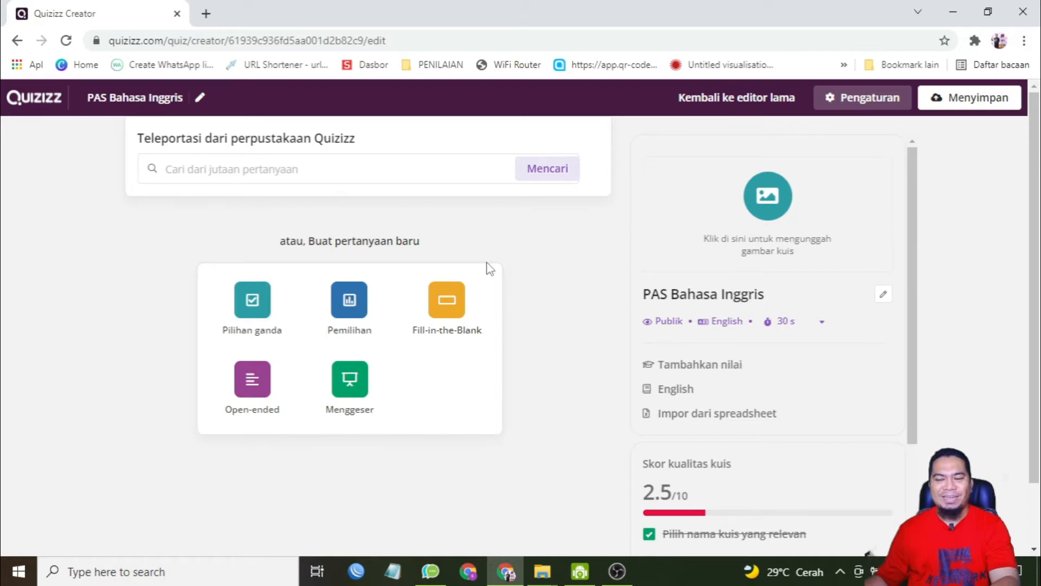
- Search the Quizizz question library for "narrative text"
click(335, 160)
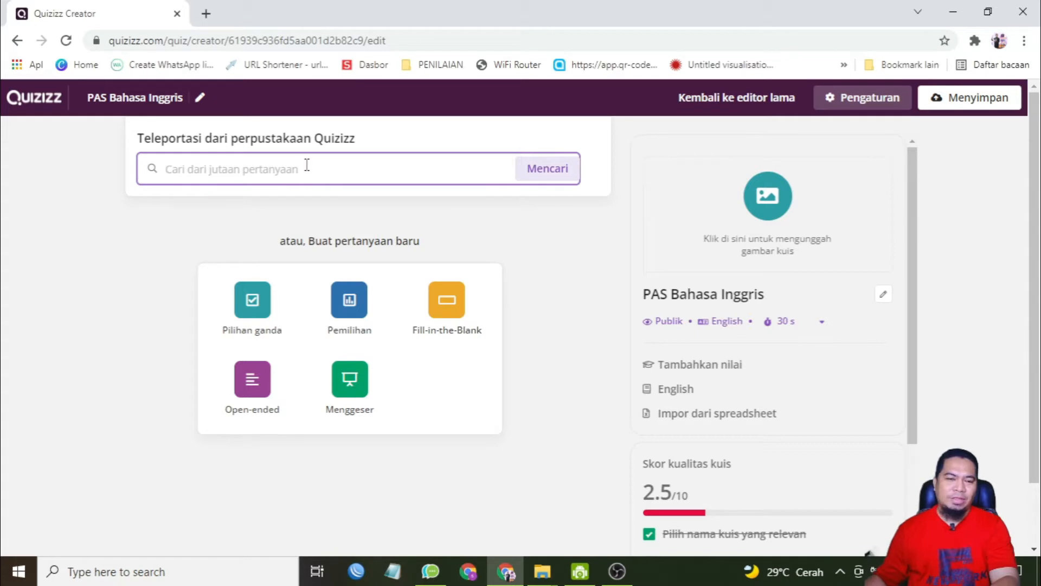
text(narra)
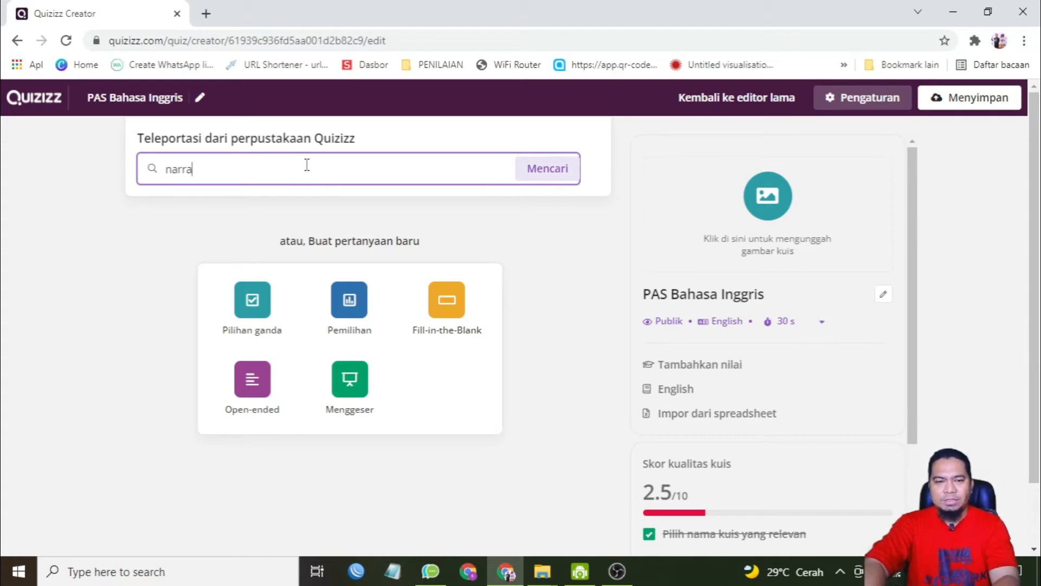
text(tive text)
click(550, 171)
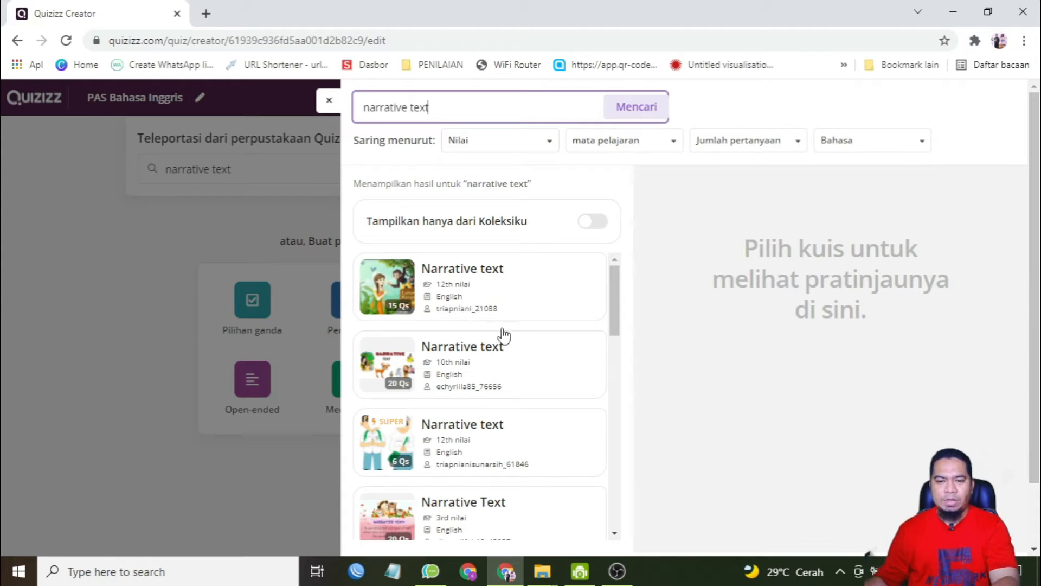
- Add the "The Wolf and The Goat" and milk-maid questions from the 15-question 12th-grade "Narrative text" quiz
scroll(518, 406, down, 5)
scroll(512, 408, up, 5)
click(481, 284)
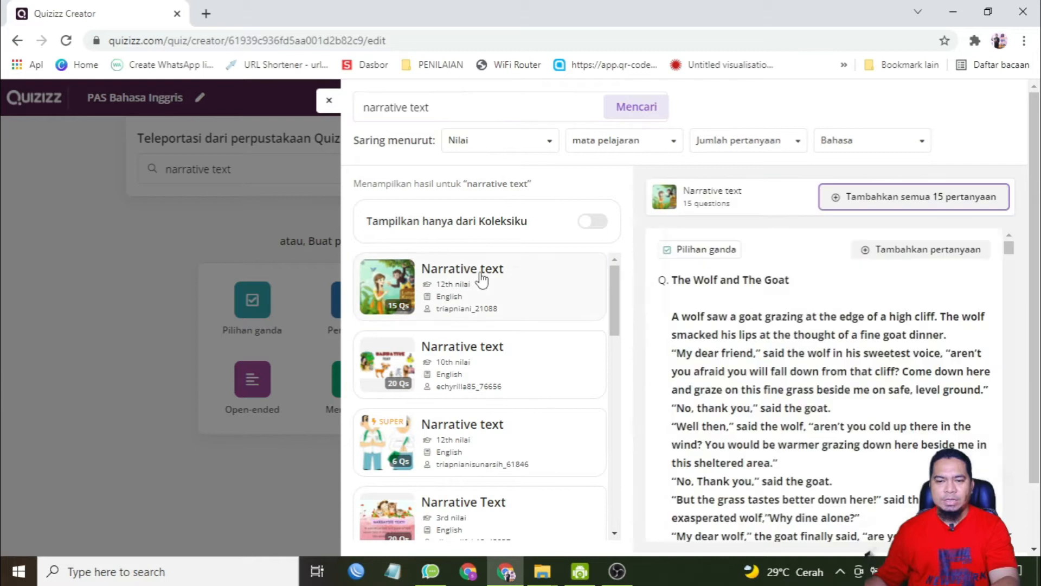
scroll(824, 353, down, 7)
scroll(824, 354, up, 4)
scroll(816, 352, up, 3)
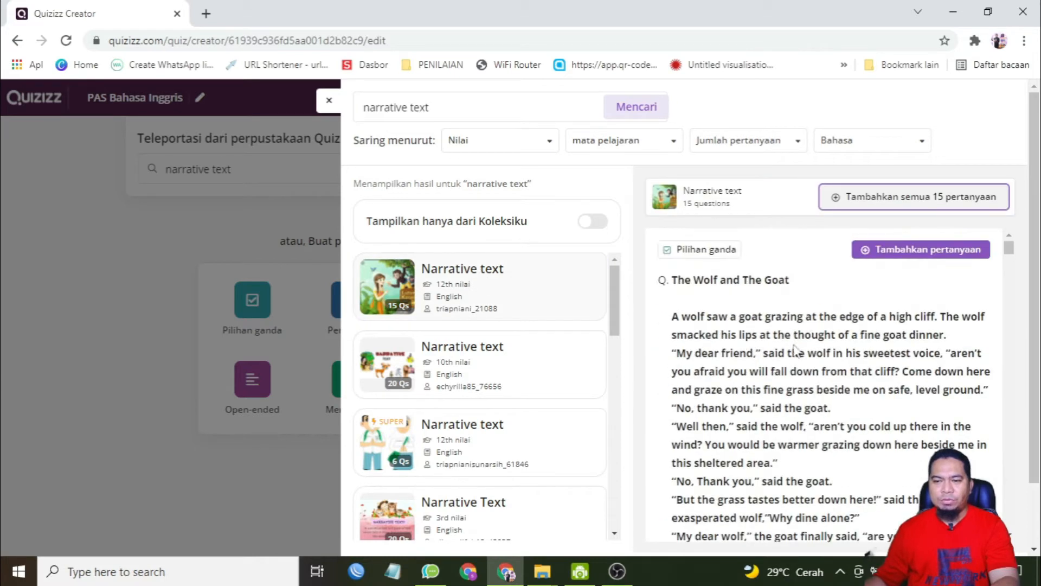
click(916, 250)
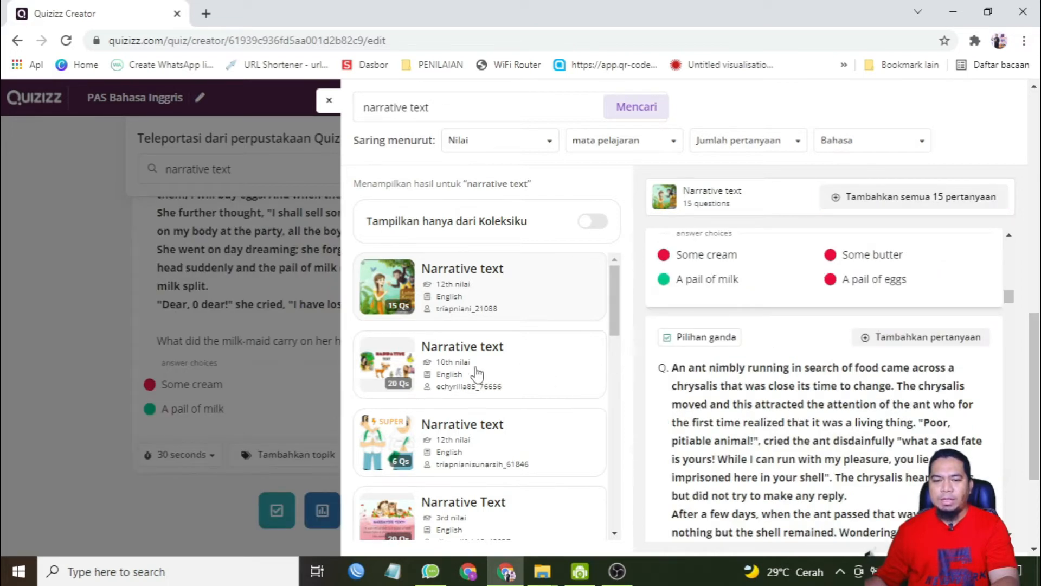
- Add the four little rabbits and the fox-in-the-well questions from the 20-question 10th-grade "Narrative text" quiz
click(454, 375)
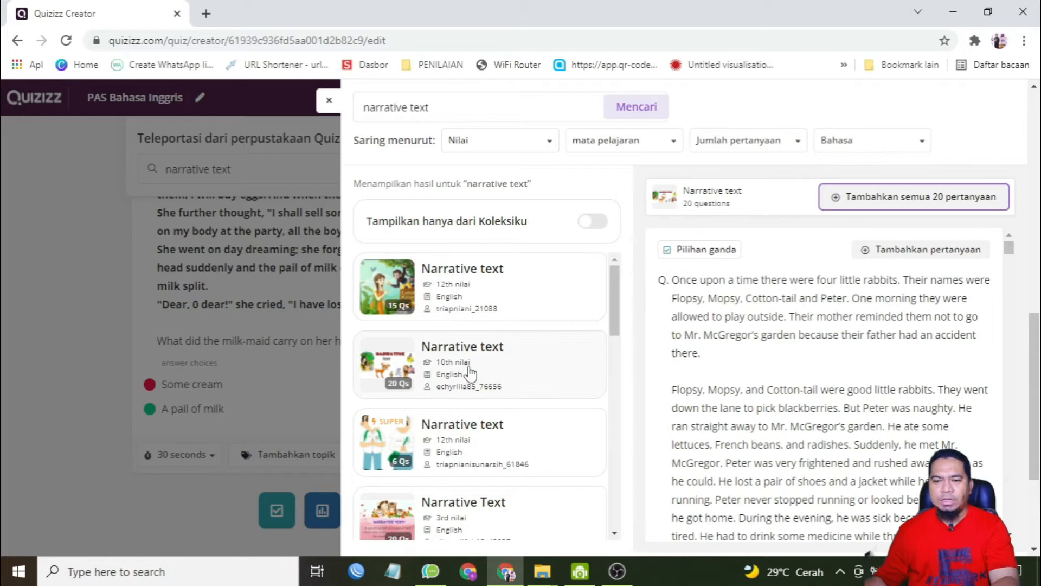
scroll(893, 407, down, 4)
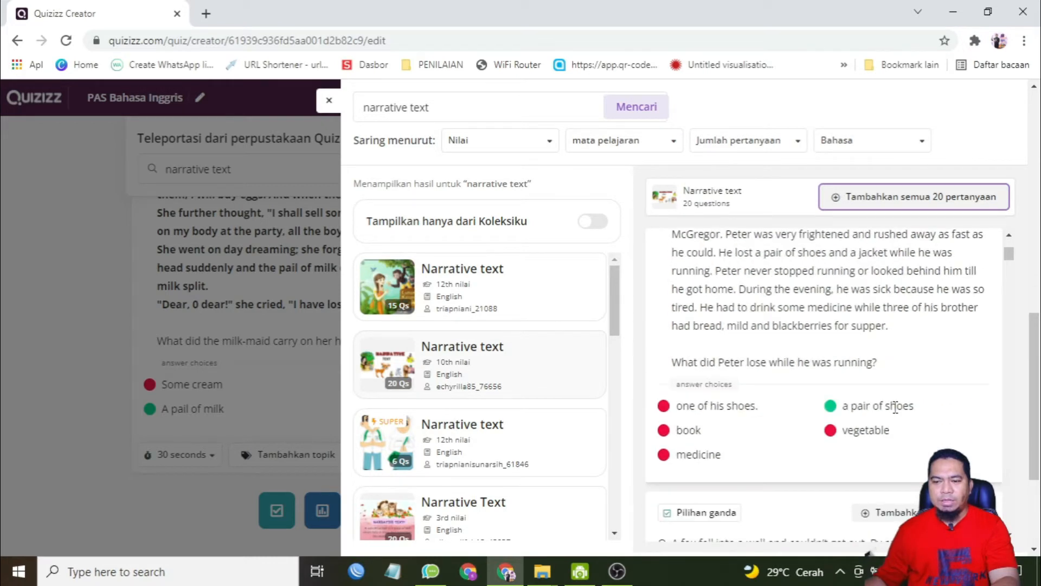
scroll(883, 306, up, 4)
click(882, 257)
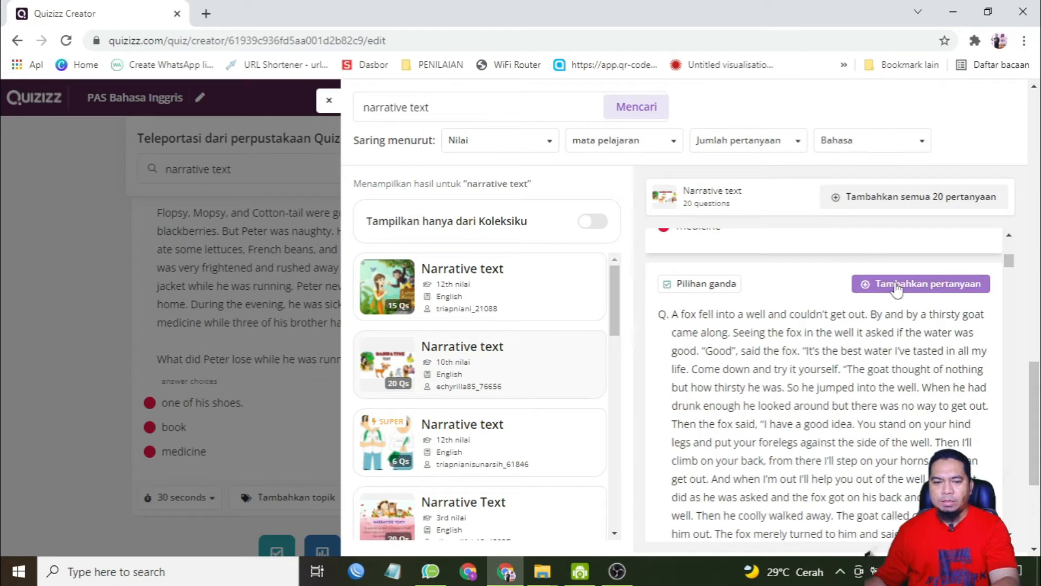
click(896, 287)
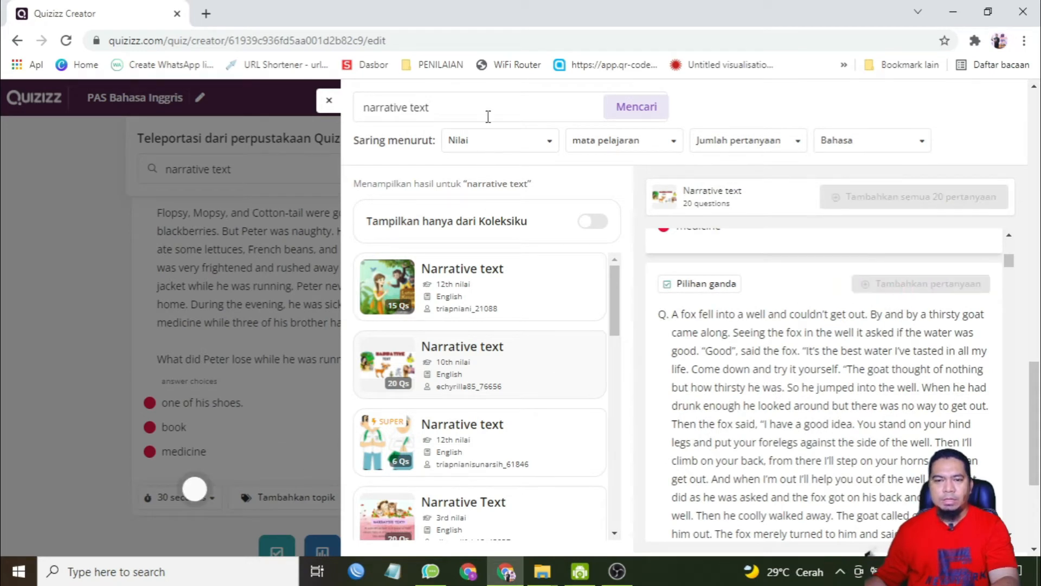
- Search the question library for "descriptive text" instead
drag(479, 109, 347, 100)
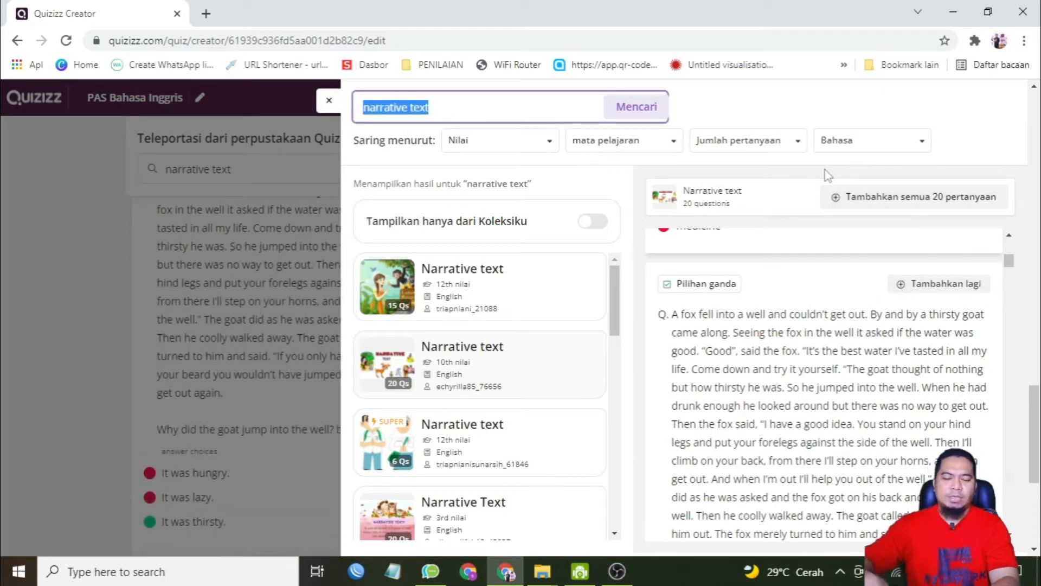
text(descr)
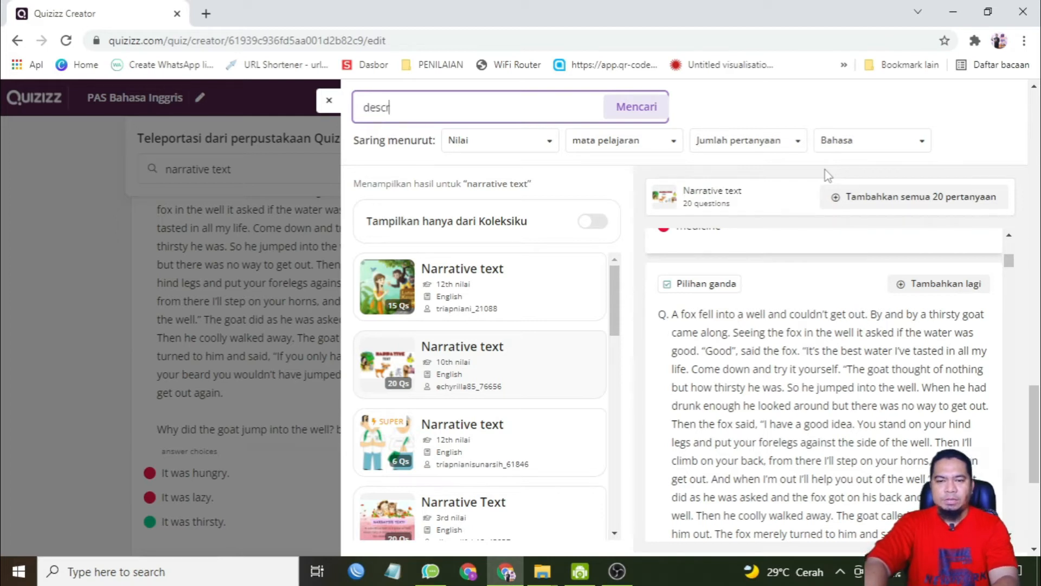
text(iptive text)
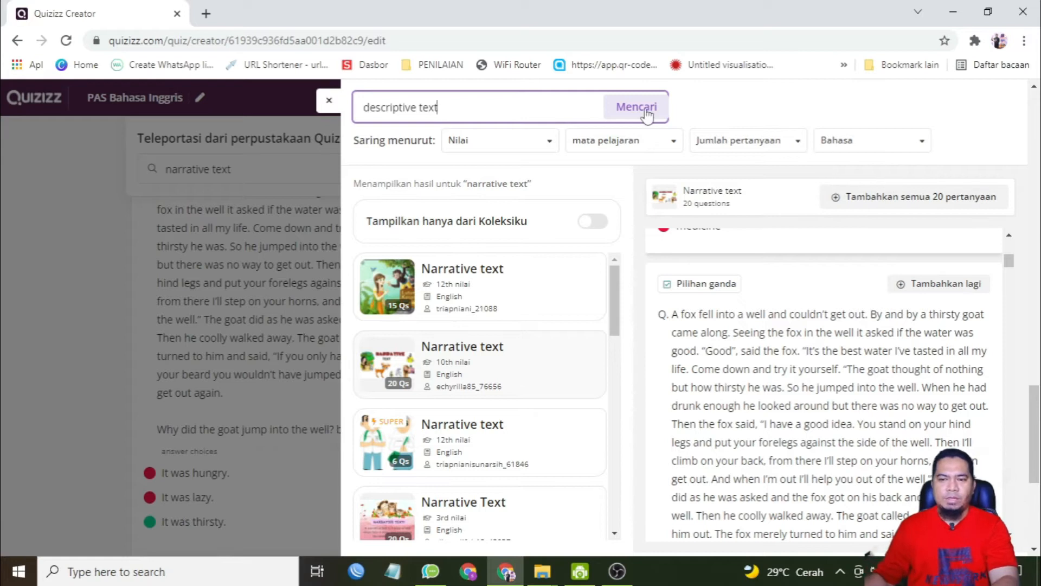
click(645, 111)
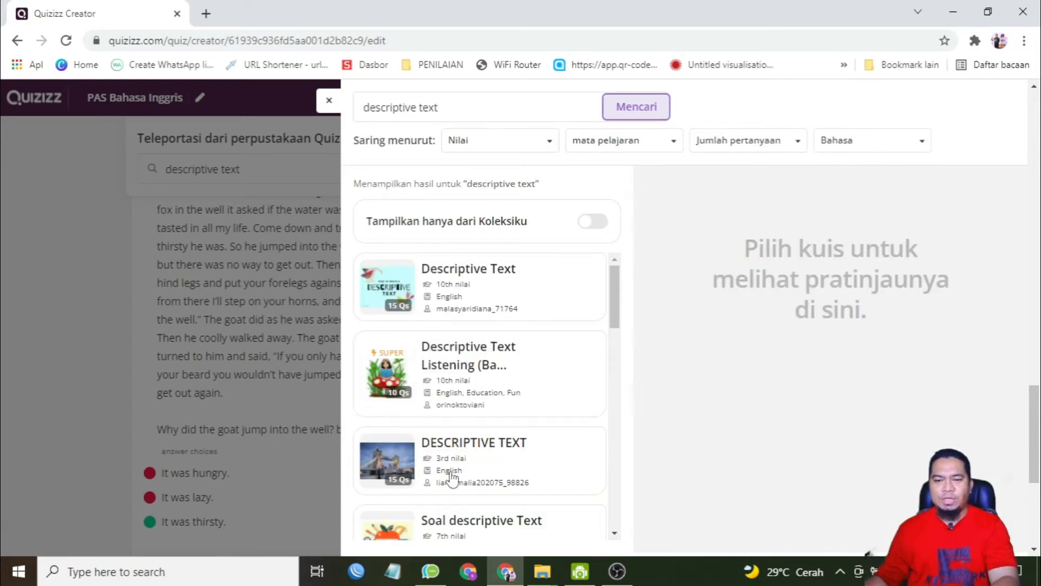
- Add two "Tanjung Puting National Park" questions from the 15-question 10th-grade "Descriptive Text" quiz and close the question library
scroll(522, 401, down, 10)
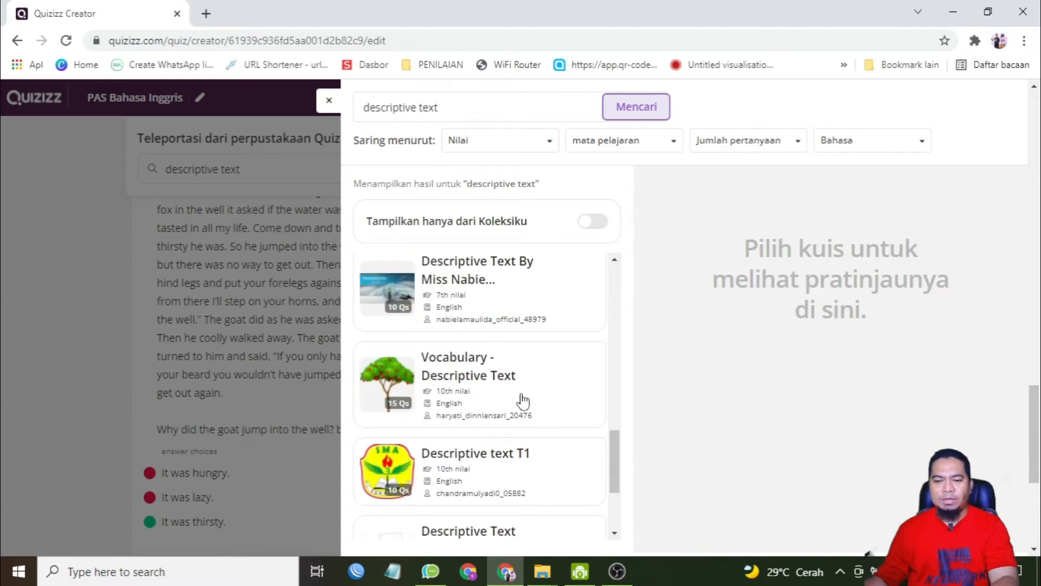
scroll(522, 402, down, 3)
scroll(521, 400, up, 8)
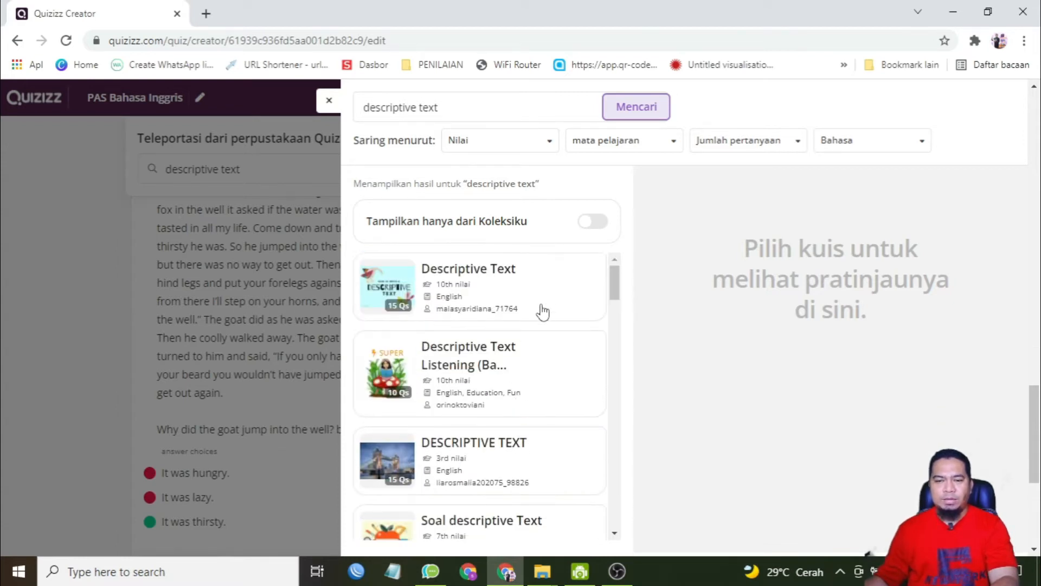
click(552, 294)
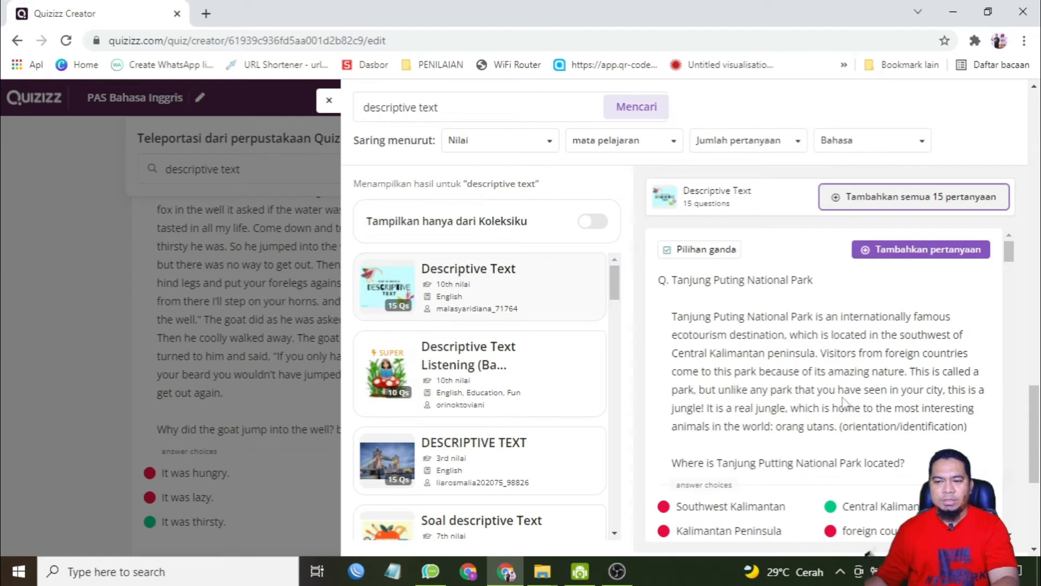
scroll(848, 402, down, 2)
scroll(846, 400, up, 2)
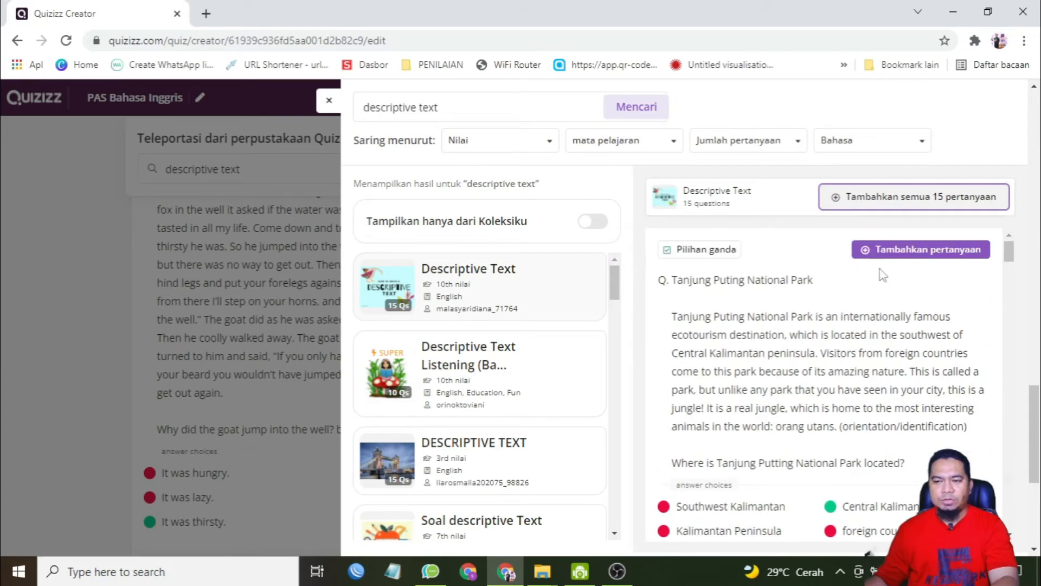
click(896, 255)
click(231, 401)
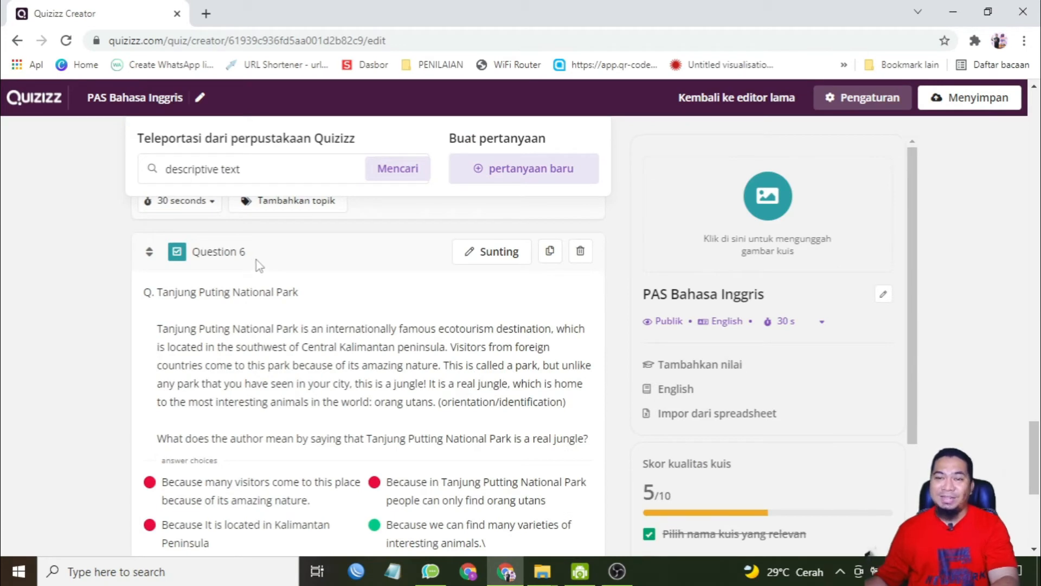
- Save the quiz with its grade range set from 10th to 10th
scroll(365, 307, up, 5)
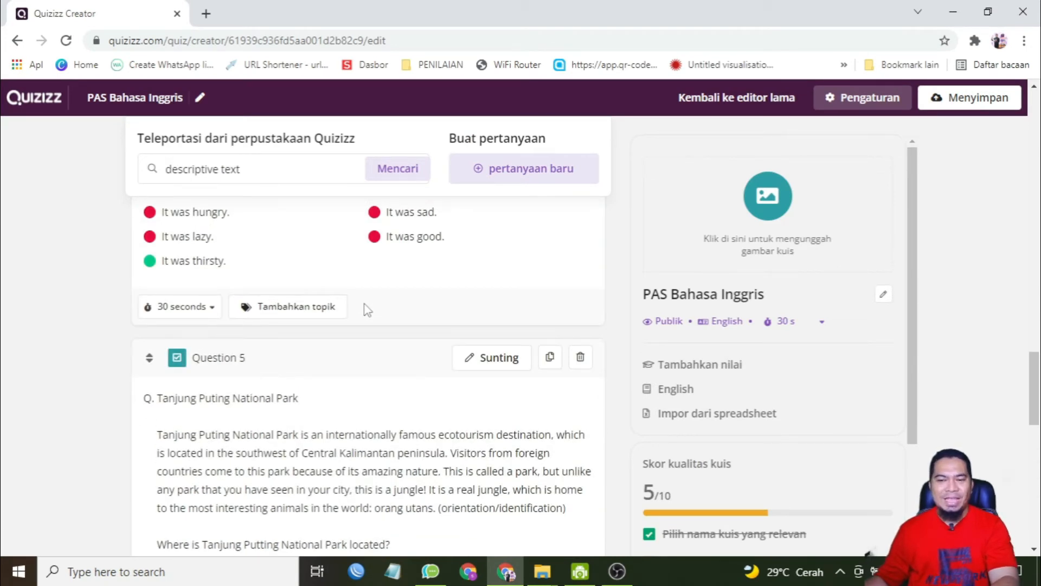
scroll(365, 307, up, 20)
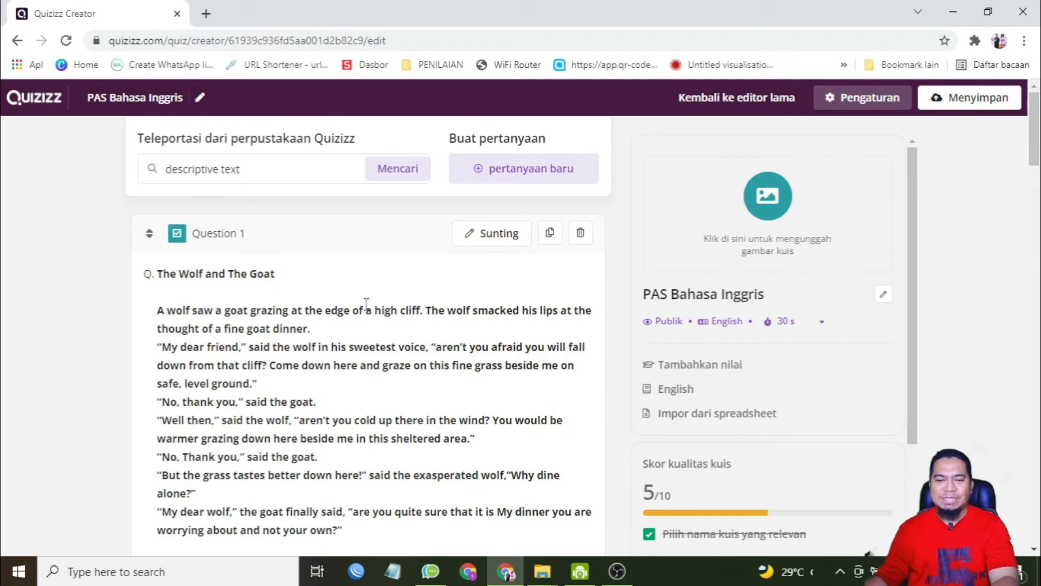
scroll(366, 303, down, 10)
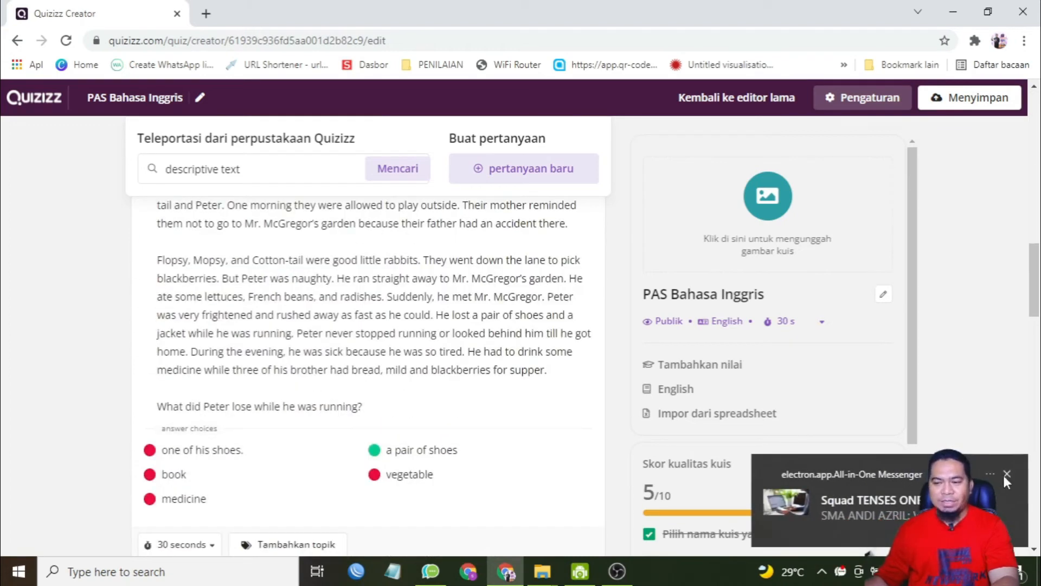
click(1006, 474)
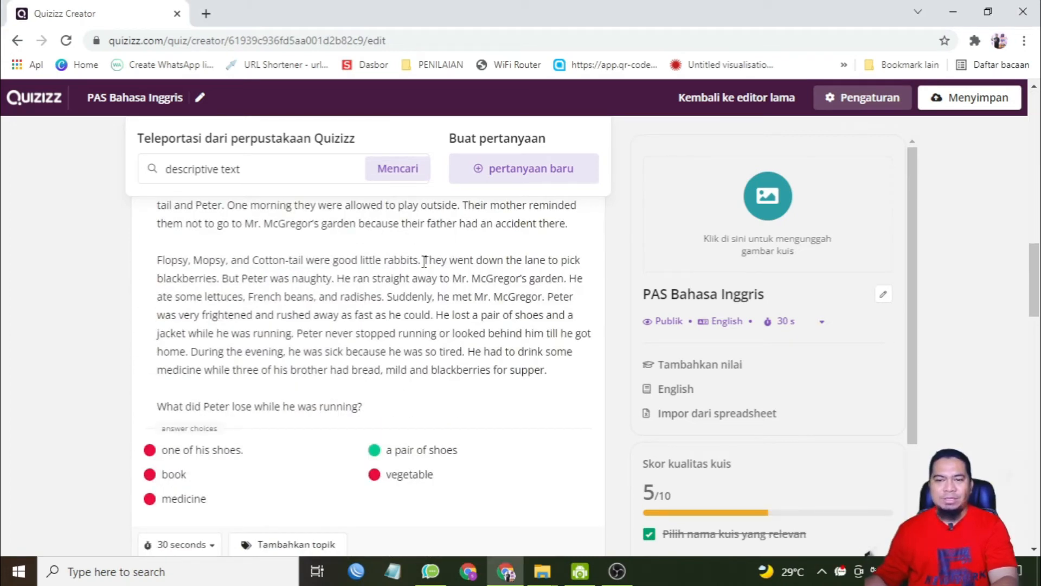
scroll(425, 261, up, 10)
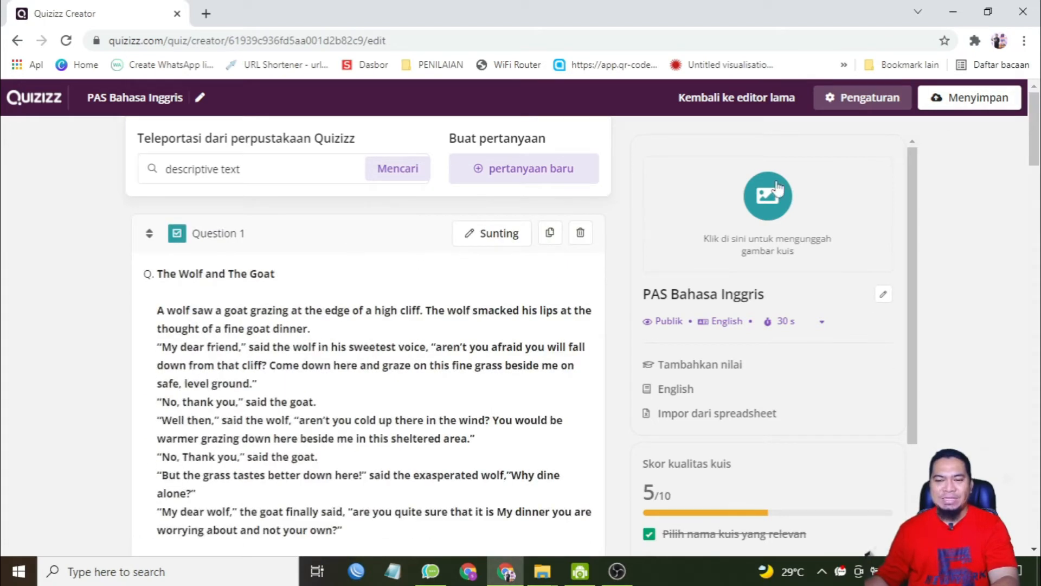
click(973, 105)
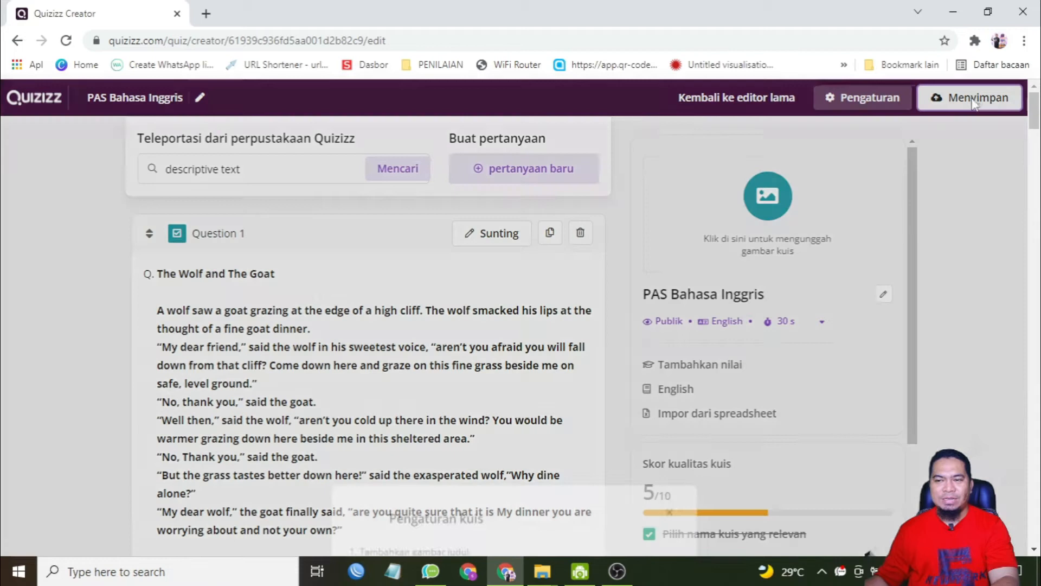
click(411, 442)
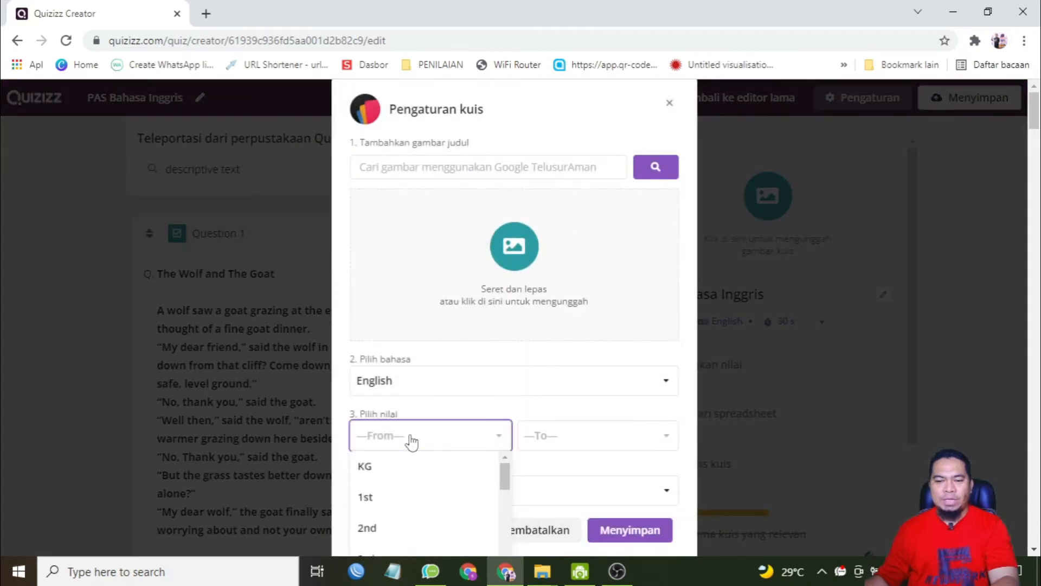
scroll(415, 504, down, 5)
scroll(415, 514, down, 3)
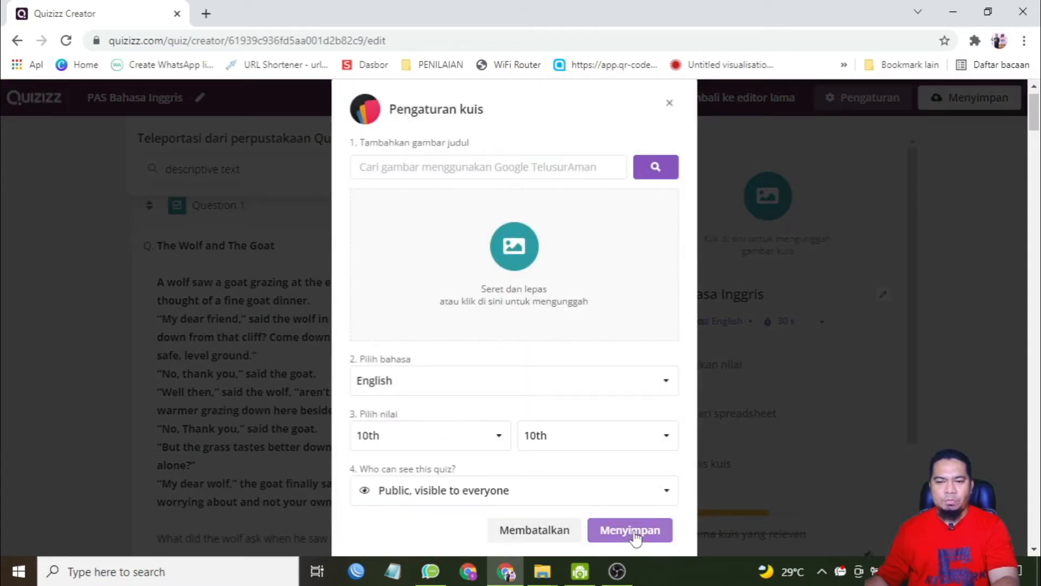
click(636, 537)
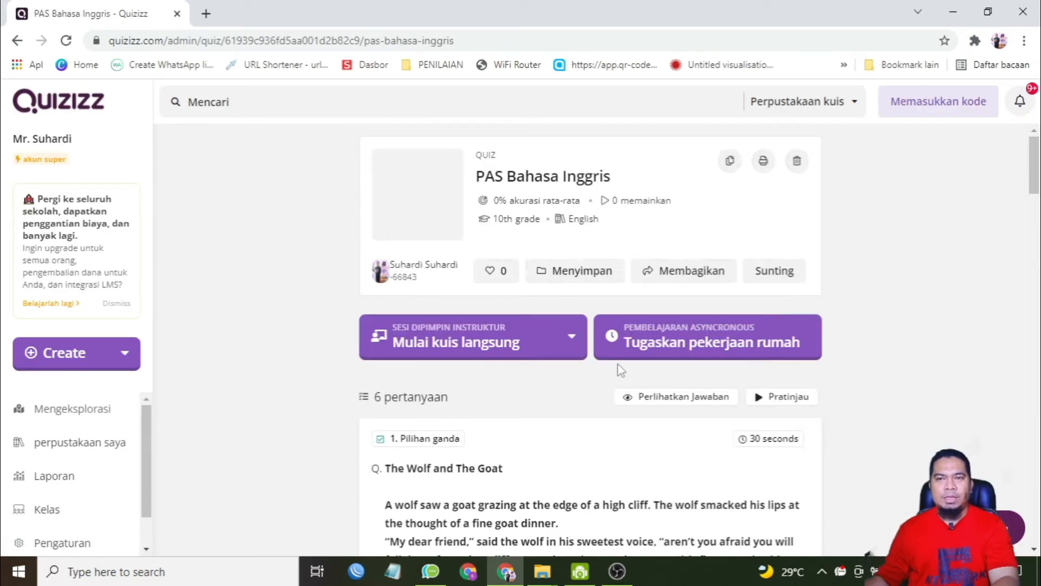
- Open the printable version of the saved "PAS Bahasa Inggris" quiz
scroll(687, 398, down, 3)
scroll(687, 399, down, 20)
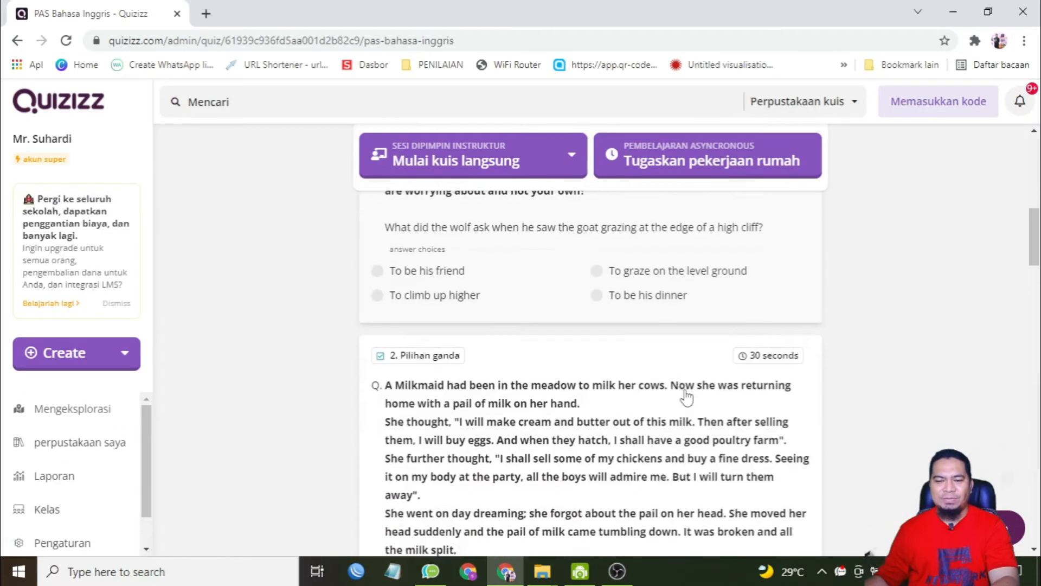
scroll(686, 398, down, 3)
scroll(685, 395, up, 20)
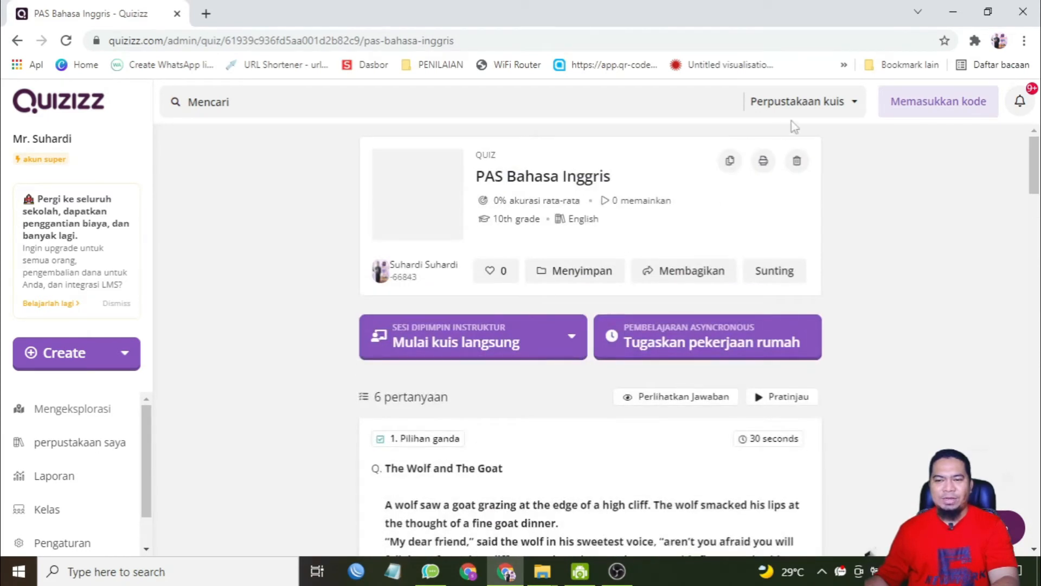
click(764, 161)
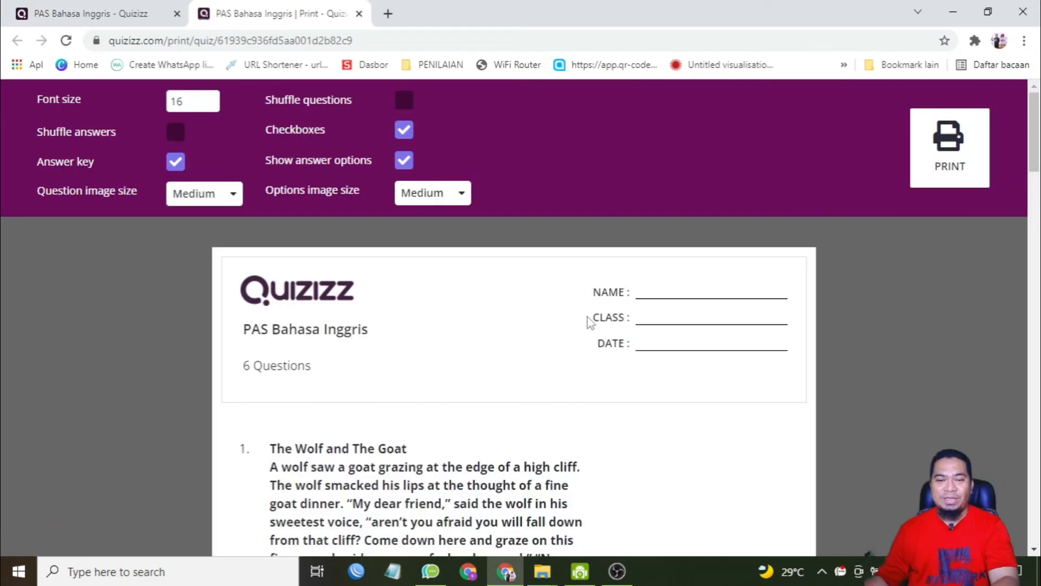
- Turn off the checkboxes beside the answer options in the printable quiz
scroll(576, 290, down, 4)
scroll(586, 302, up, 4)
scroll(585, 302, down, 8)
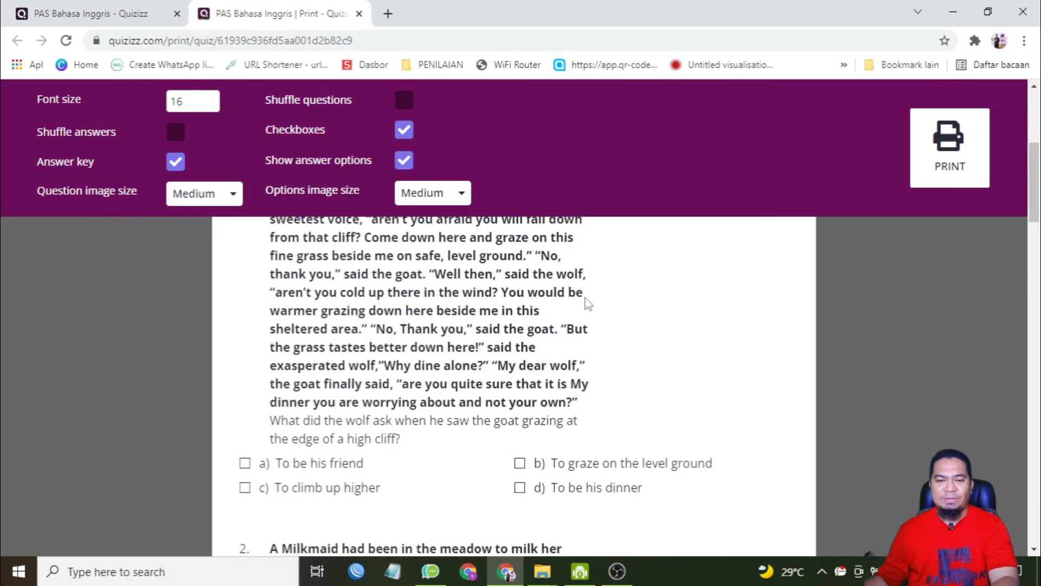
scroll(586, 302, up, 7)
click(404, 130)
- Examine the printable quiz's questions, lettered answer options and answer key
scroll(465, 302, down, 7)
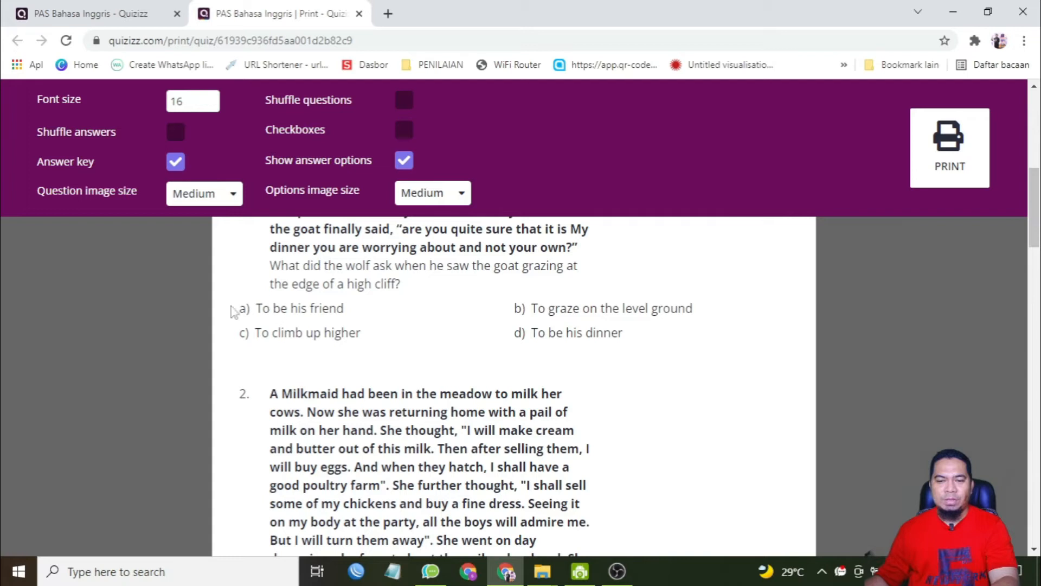
scroll(543, 348, down, 5)
scroll(536, 347, up, 5)
scroll(543, 337, down, 15)
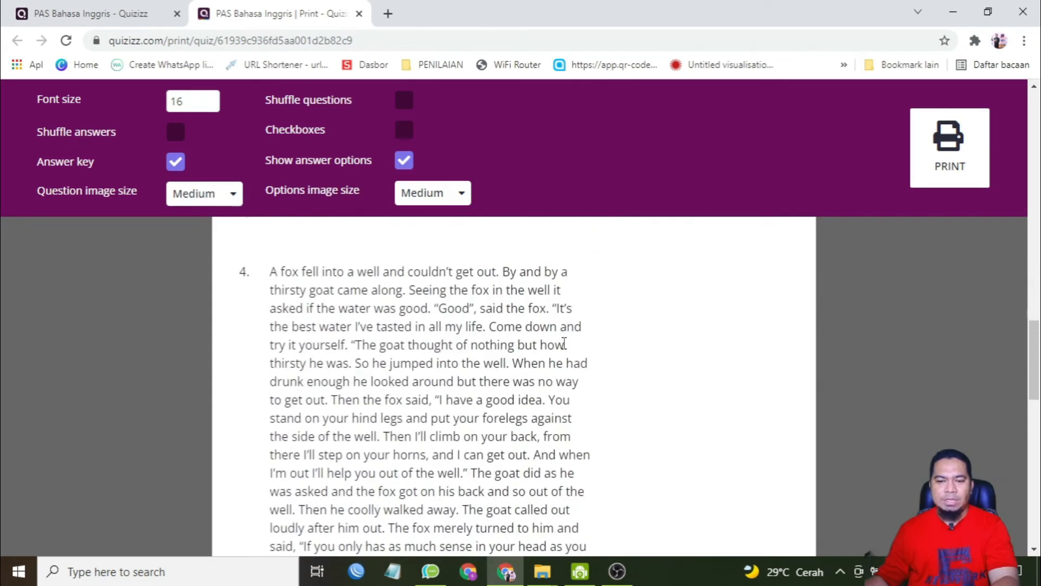
scroll(558, 341, up, 10)
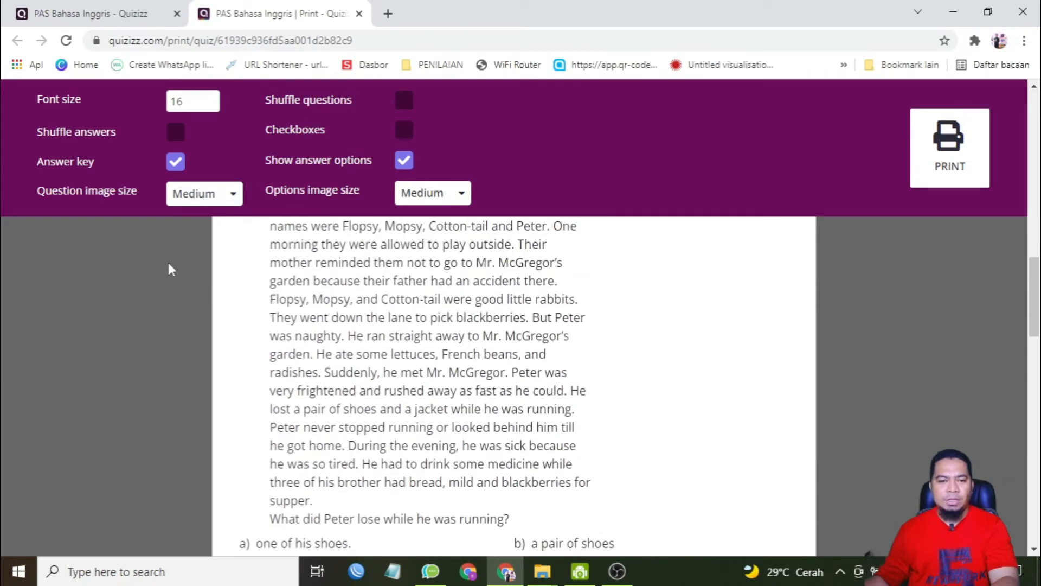
scroll(503, 425, down, 5)
scroll(505, 428, down, 8)
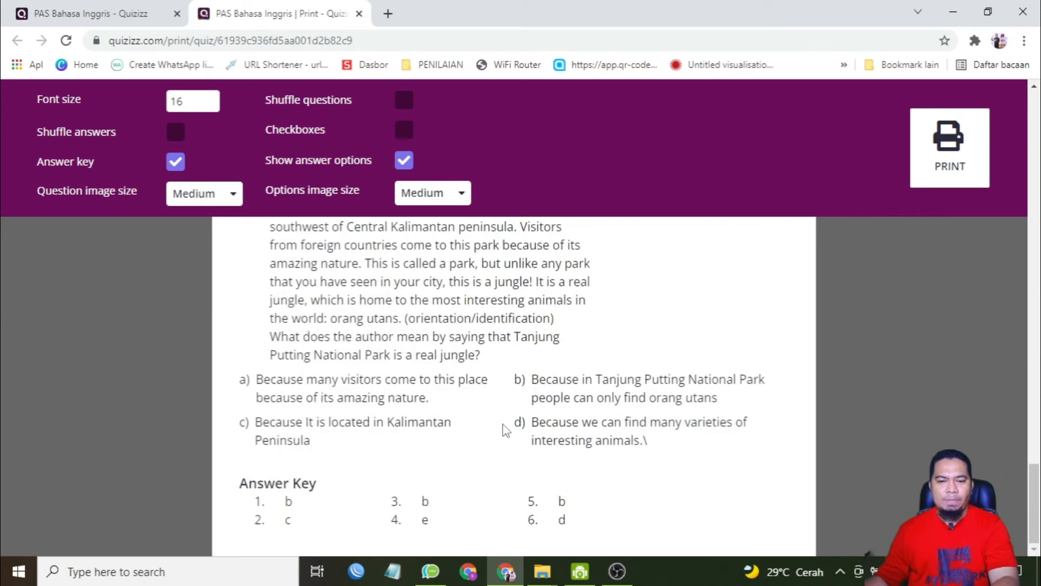
scroll(436, 473, up, 10)
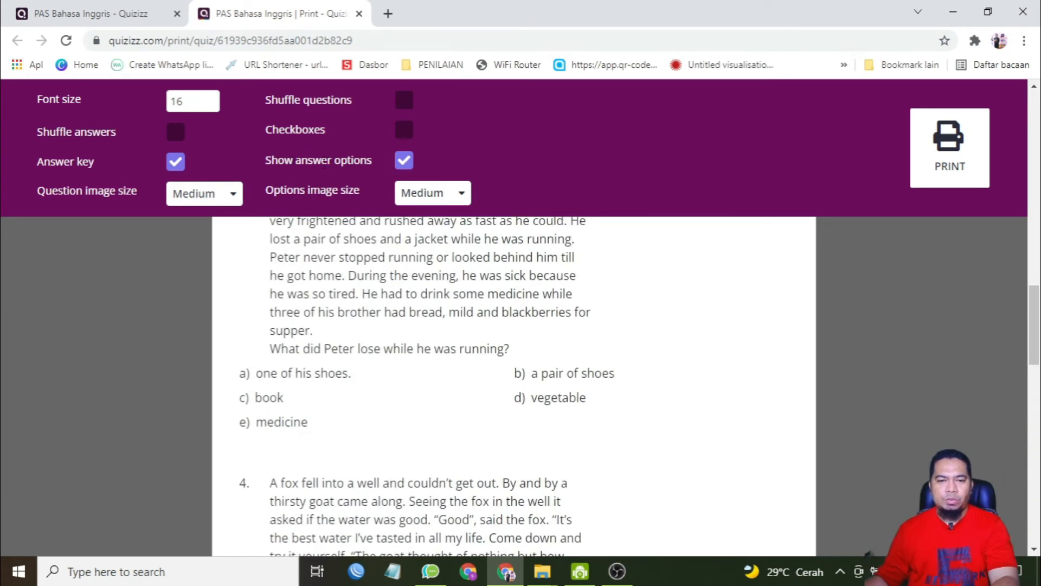
scroll(287, 392, down, 10)
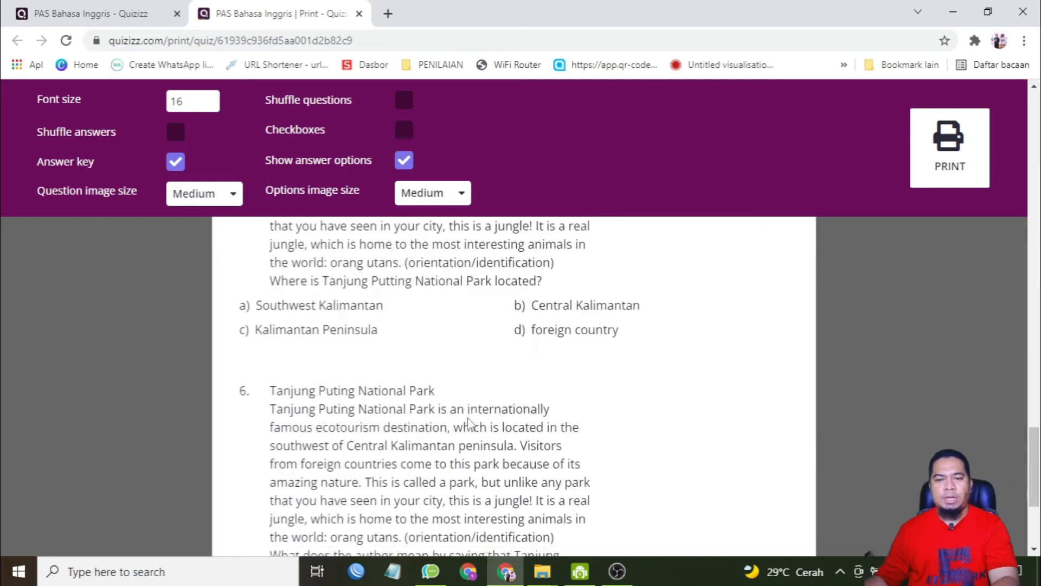
scroll(287, 392, up, 10)
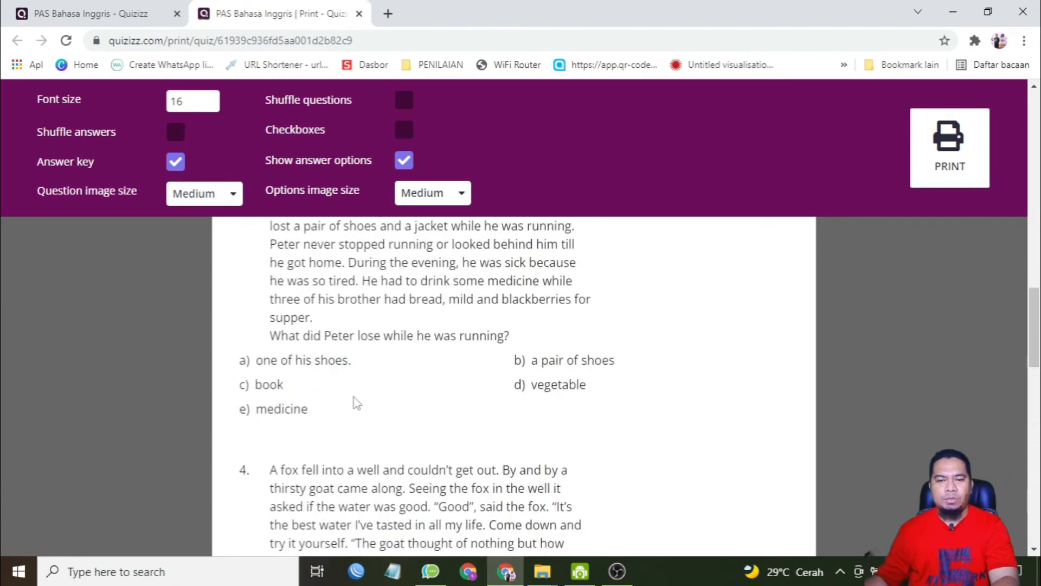
scroll(353, 399, down, 5)
scroll(368, 303, down, 4)
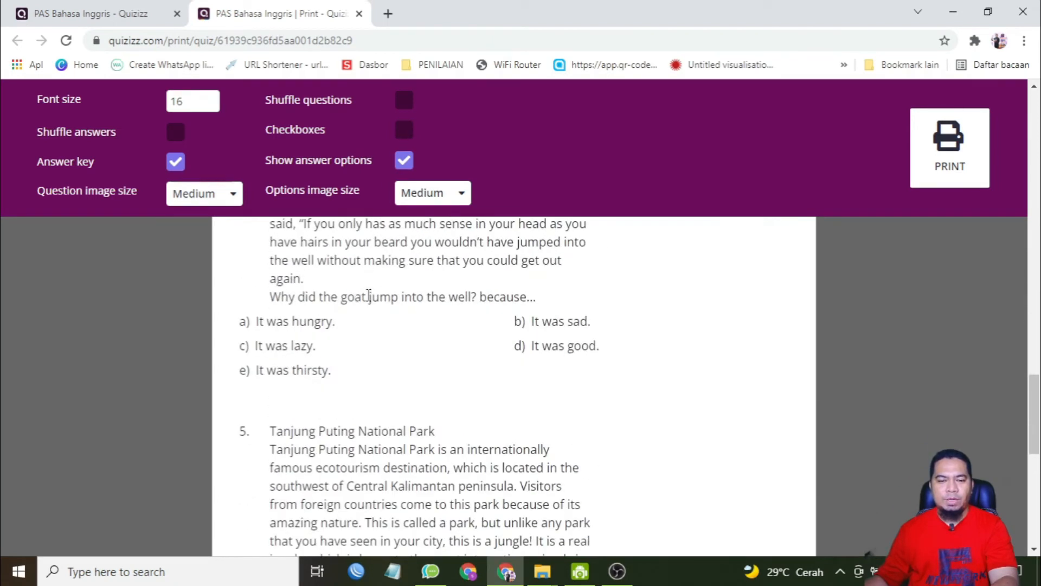
- Keep the answer options shown and save the printable quiz as the PDF "PAS Bahasa Inggris _ Print - Quizizz" in the Downloads folder
click(403, 162)
click(405, 163)
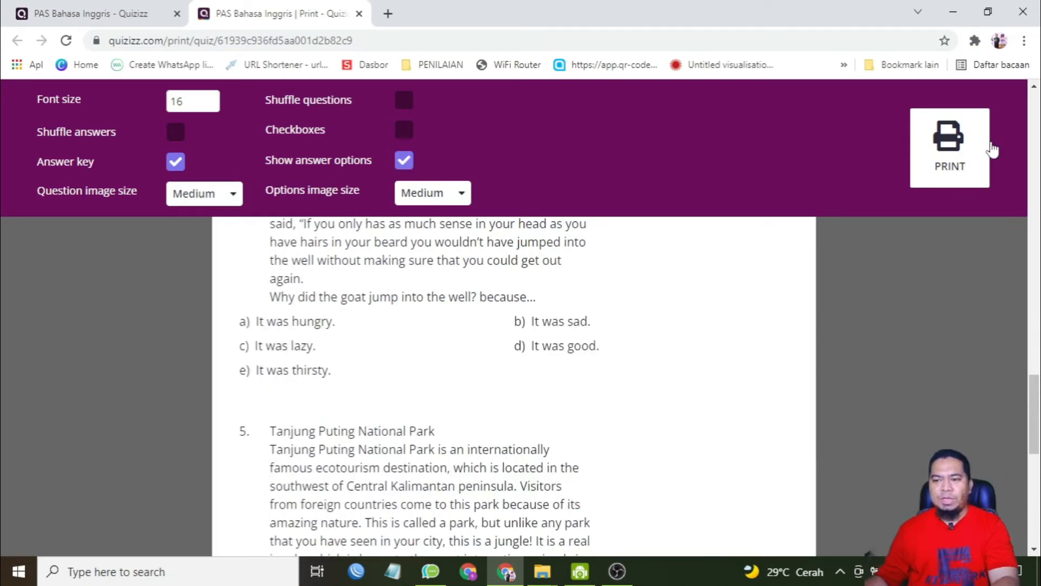
click(962, 166)
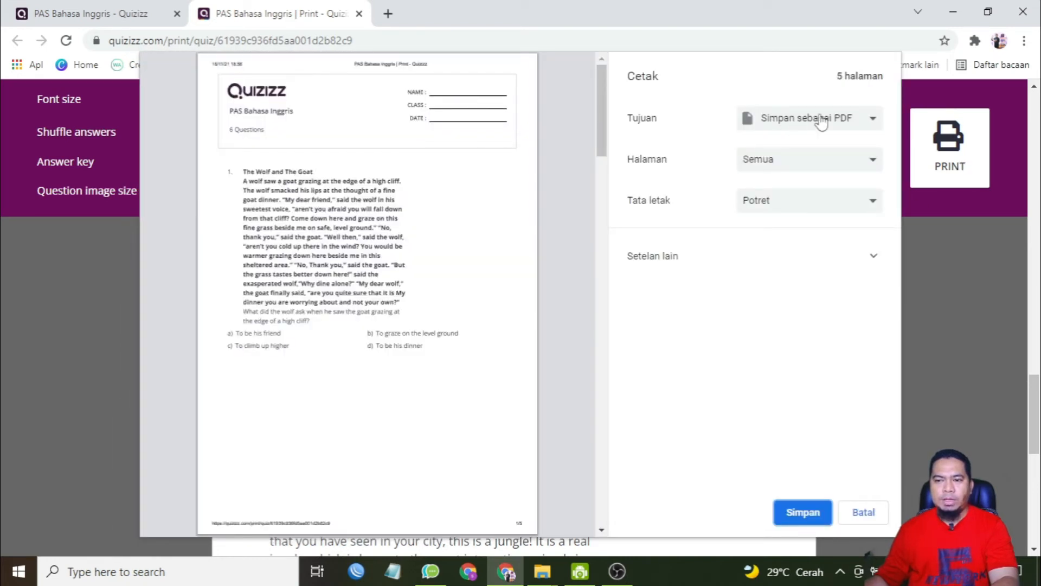
click(783, 516)
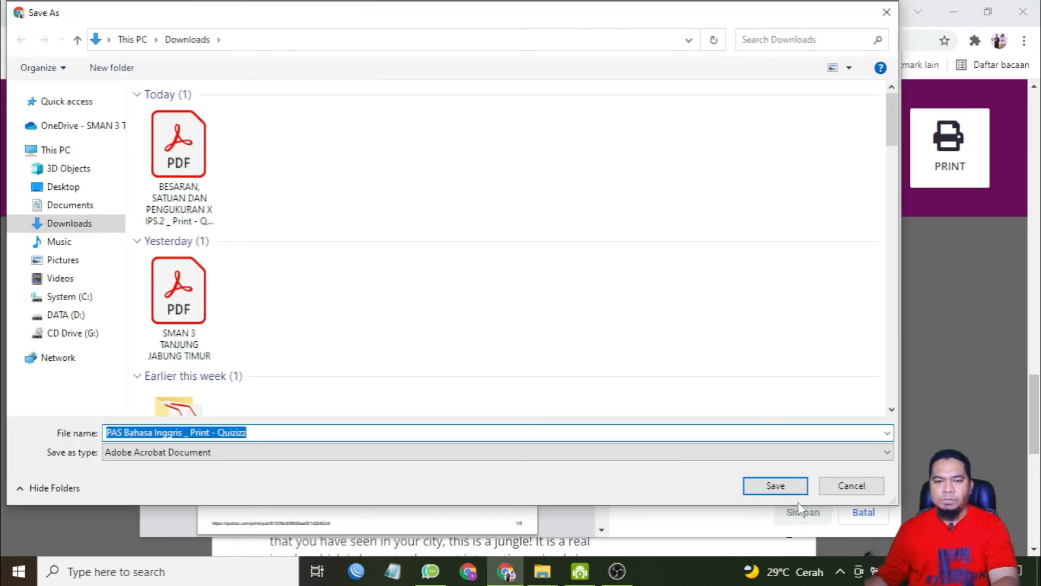
scroll(597, 379, down, 5)
scroll(597, 378, up, 5)
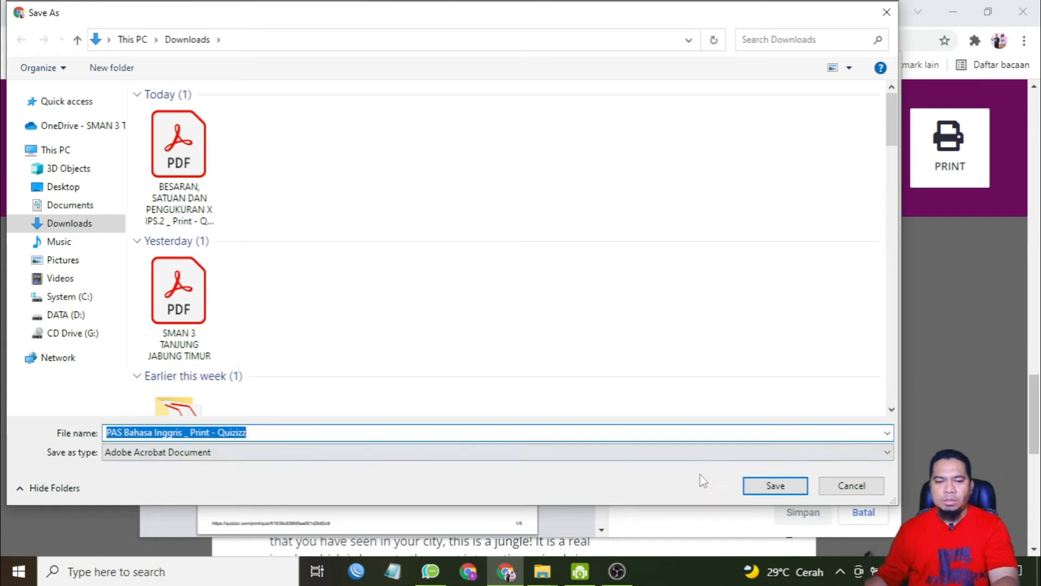
click(775, 486)
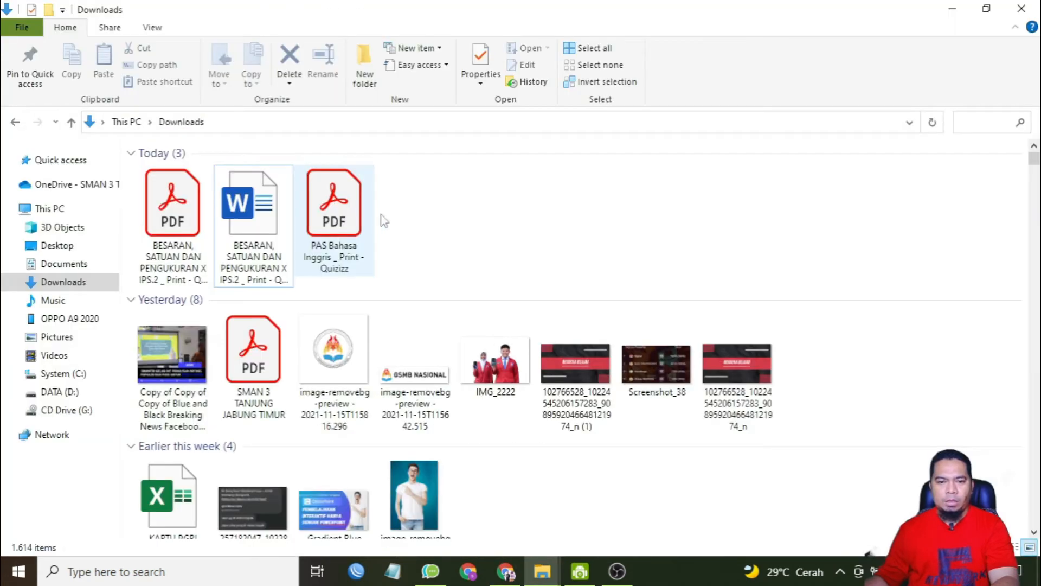
- Open the "PAS Bahasa Inggris _ Print - Quizizz" PDF from Downloads in Acrobat Reader and examine how its questions are laid out
double_click(353, 222)
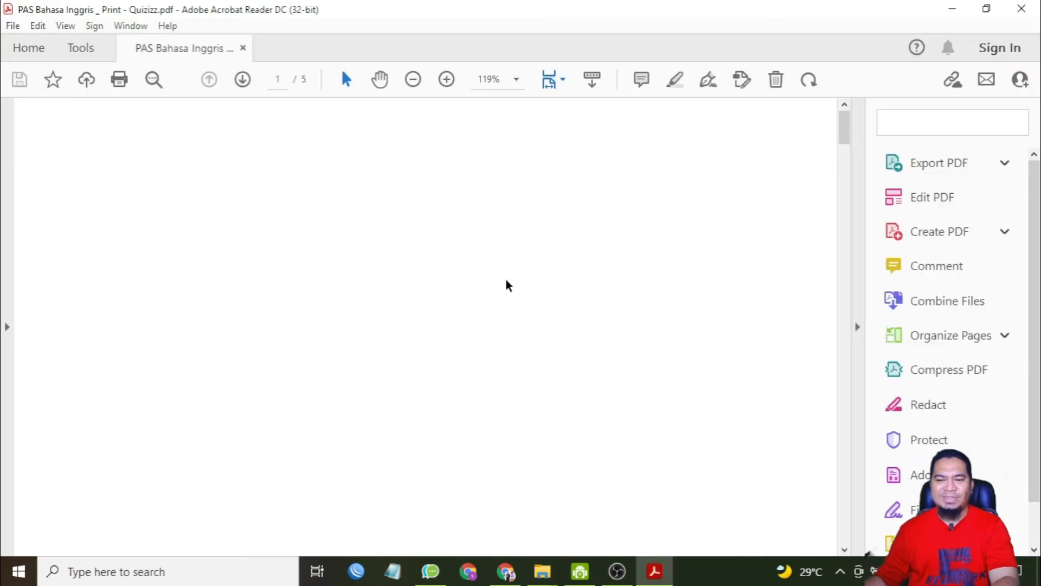
scroll(616, 284, down, 5)
scroll(329, 321, down, 5)
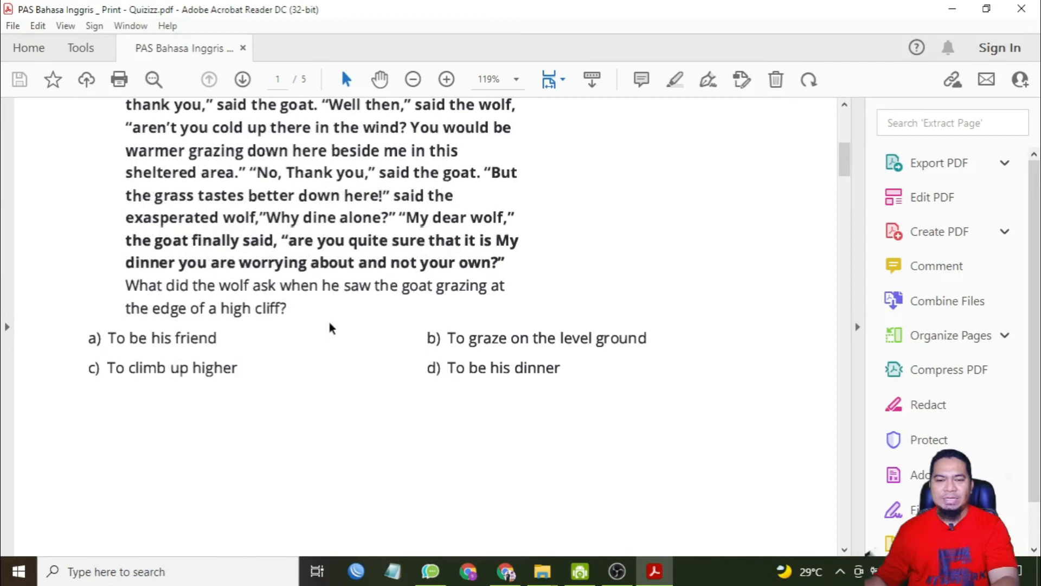
scroll(329, 322, up, 6)
scroll(329, 322, down, 6)
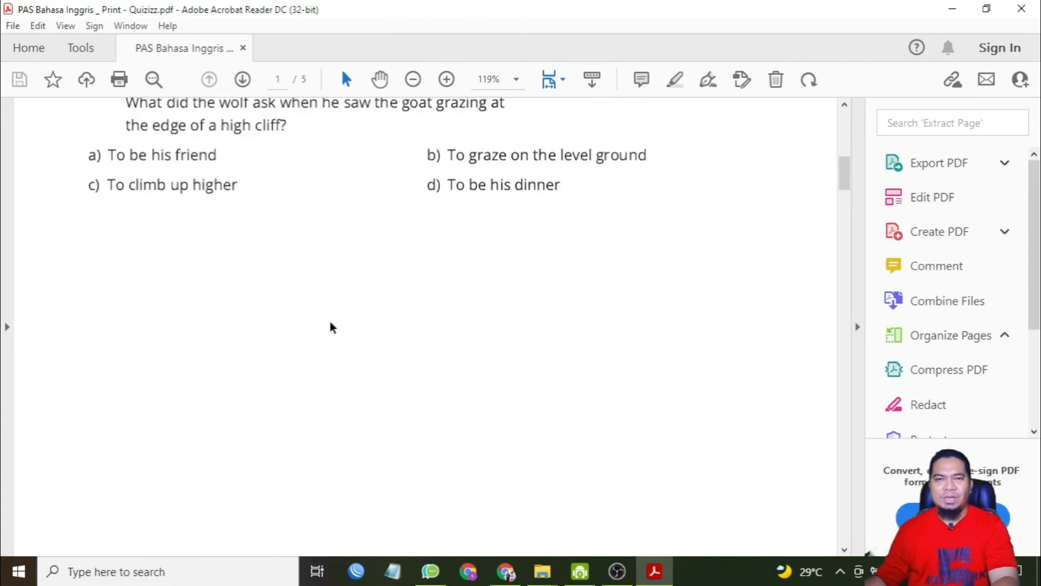
scroll(331, 324, up, 4)
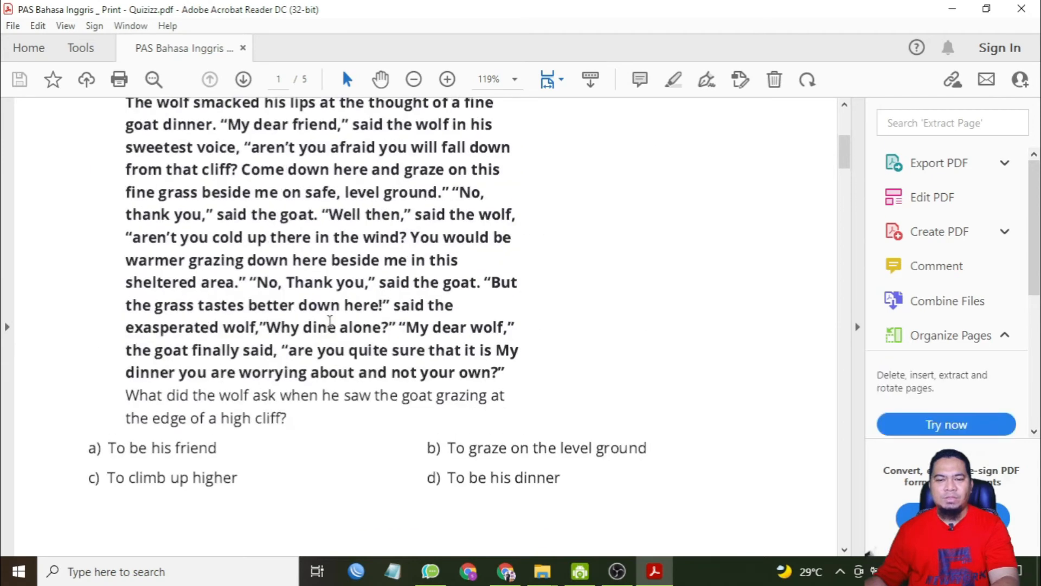
scroll(331, 323, up, 3)
scroll(331, 325, down, 5)
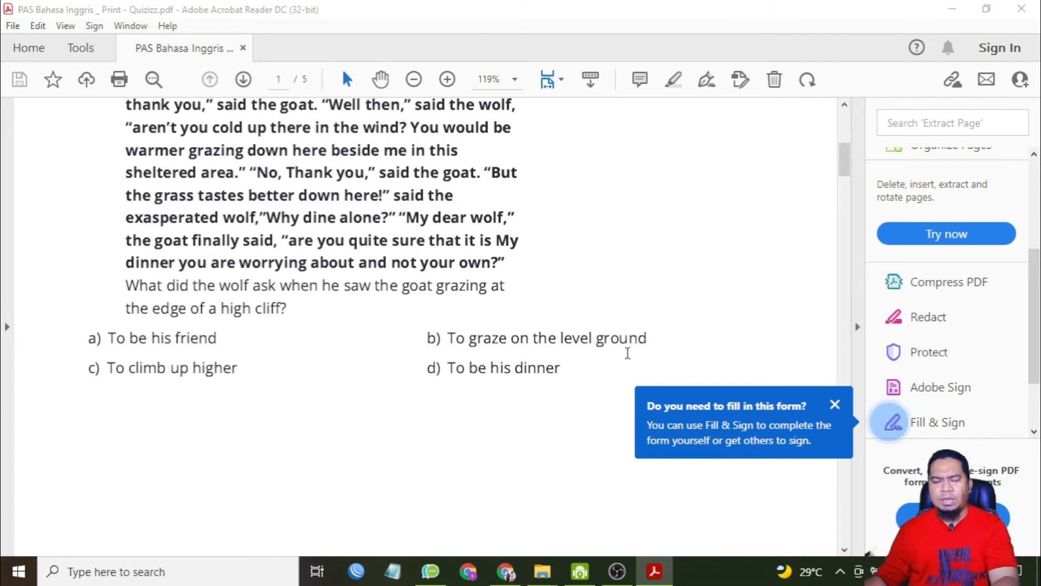
click(835, 405)
scroll(610, 399, down, 3)
scroll(606, 407, down, 8)
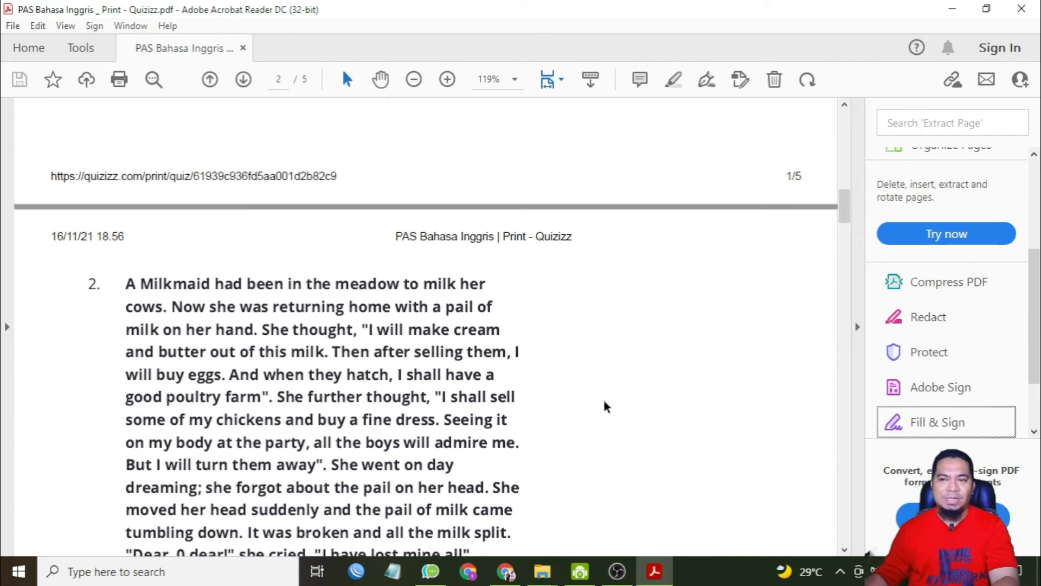
scroll(608, 407, down, 6)
scroll(607, 408, up, 10)
scroll(606, 410, up, 7)
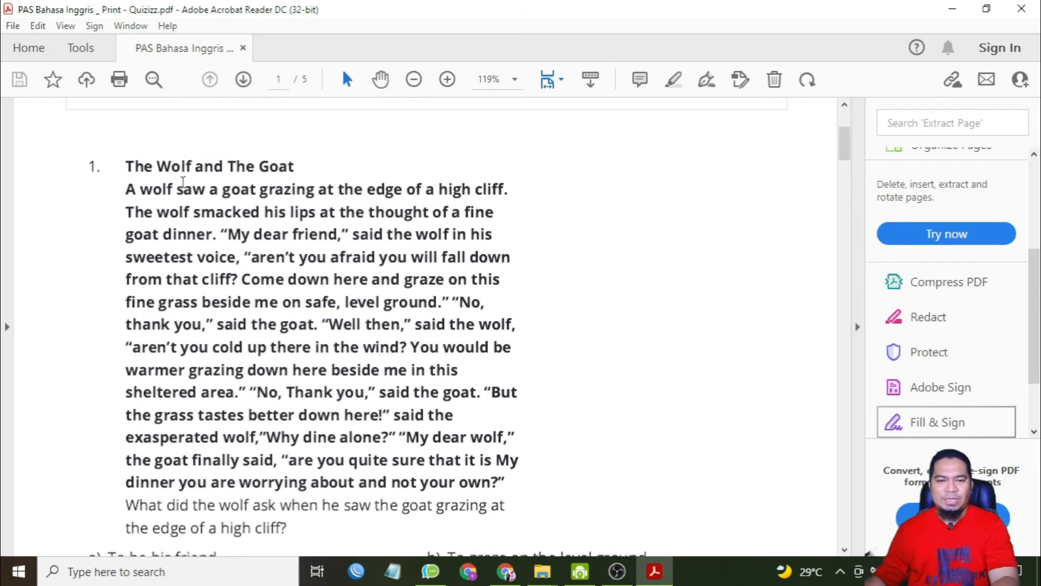
- Check that the text of question 1 in the PDF can be selected, and switch back to the Quizizz print page in Chrome
drag(126, 166, 304, 528)
scroll(553, 426, down, 3)
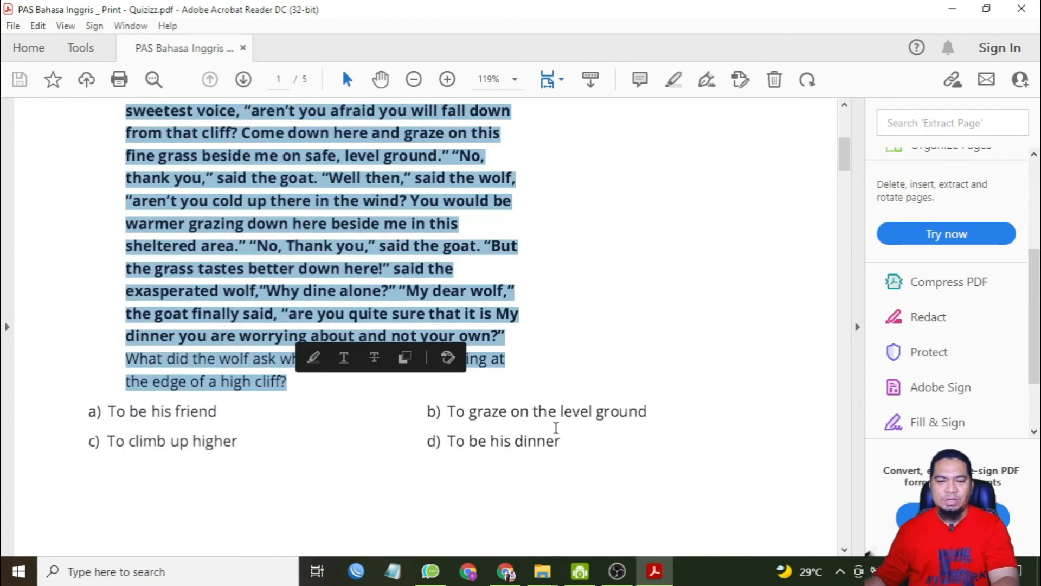
click(574, 329)
click(506, 570)
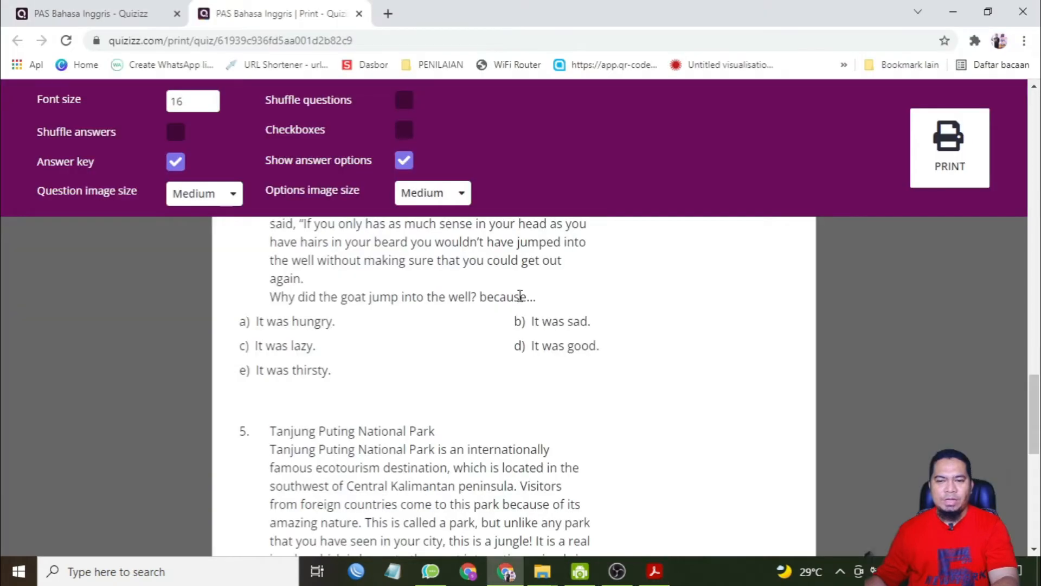
- Create a blank Google Form in the MY DOCUMENT folder of Google Drive and close the other browser tabs
click(388, 14)
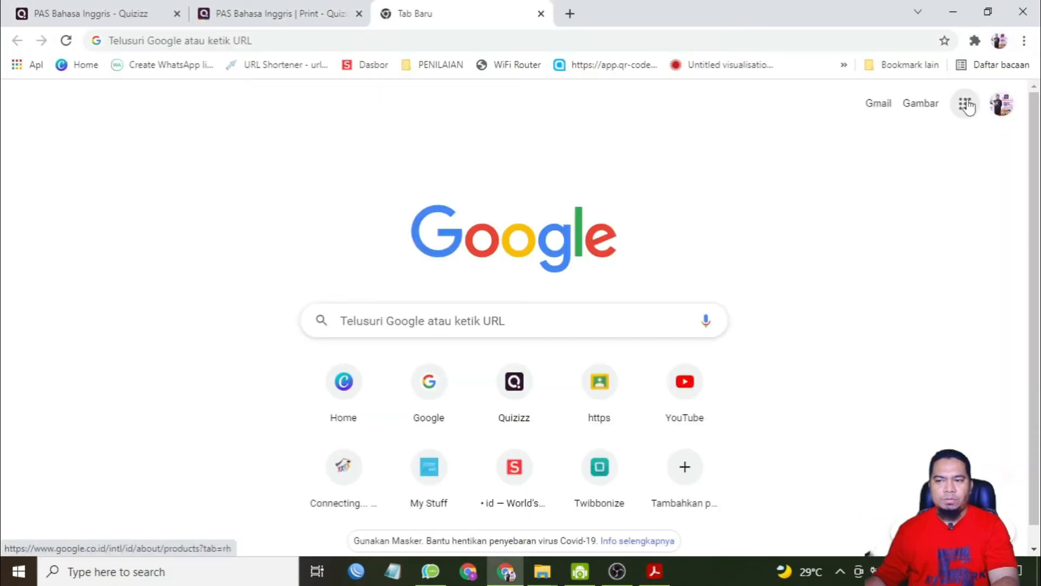
click(965, 103)
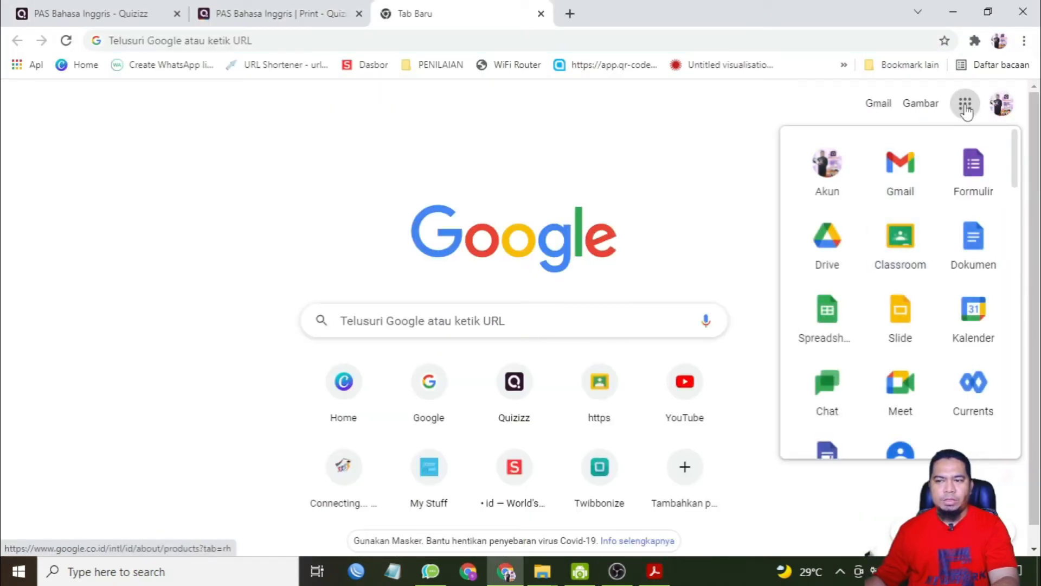
click(833, 259)
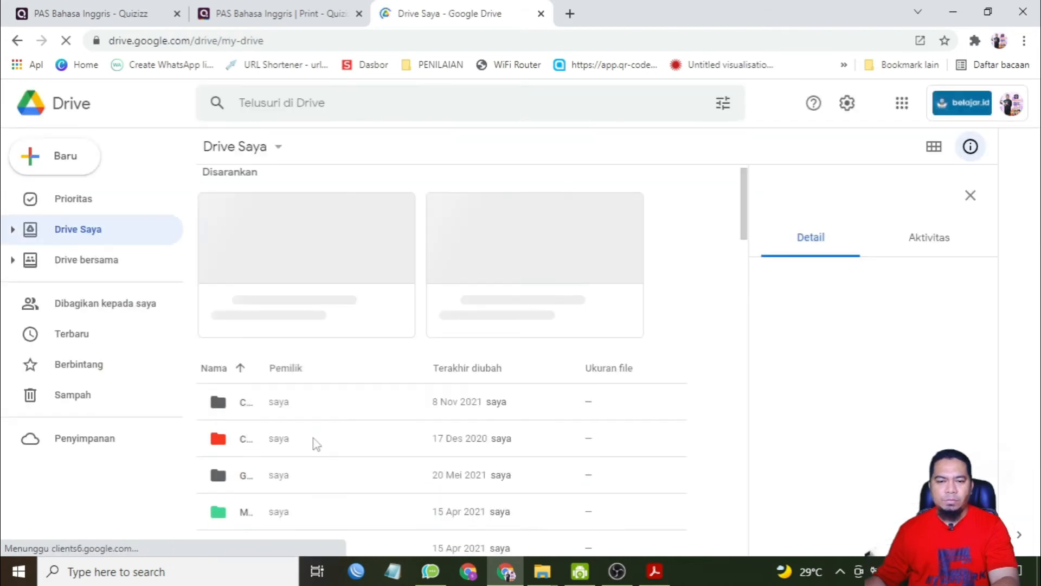
double_click(274, 418)
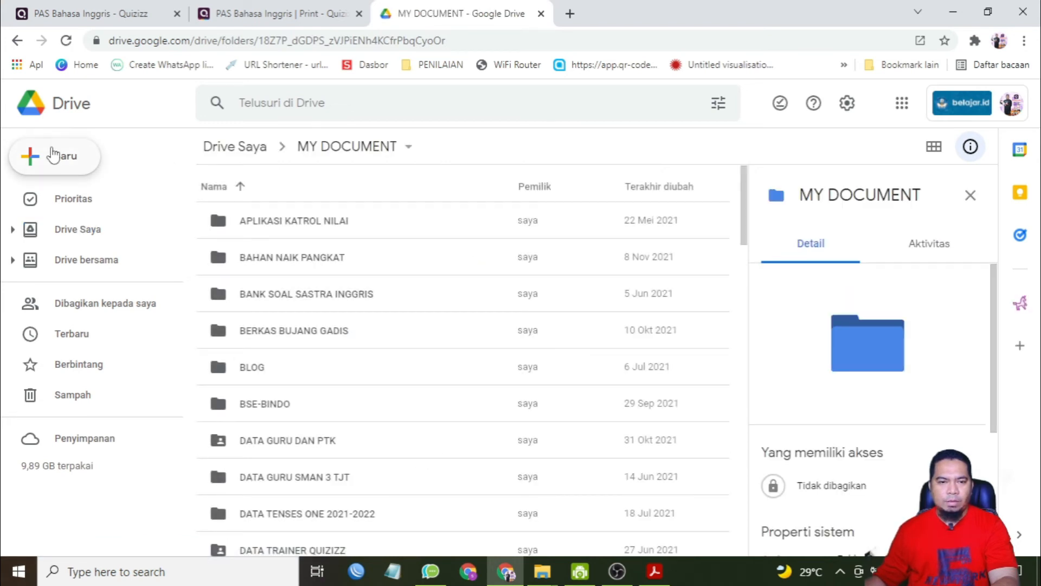
click(39, 158)
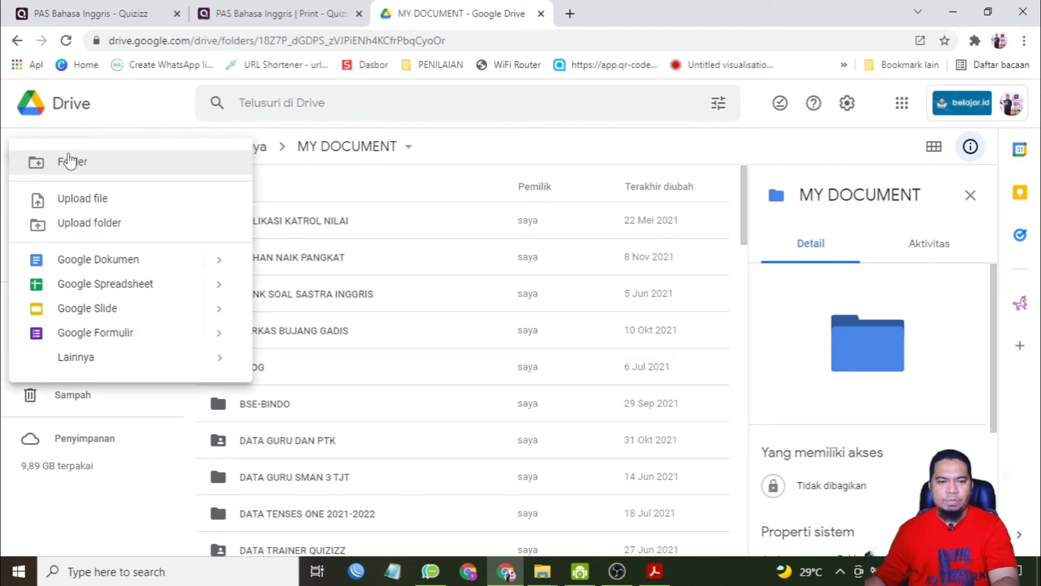
click(92, 339)
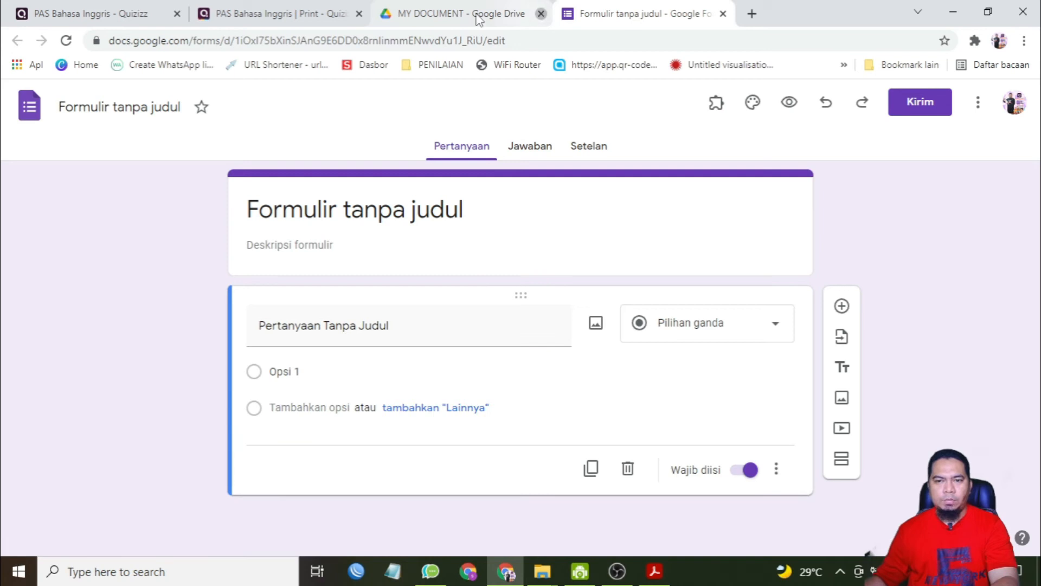
middle_click(478, 19)
click(358, 14)
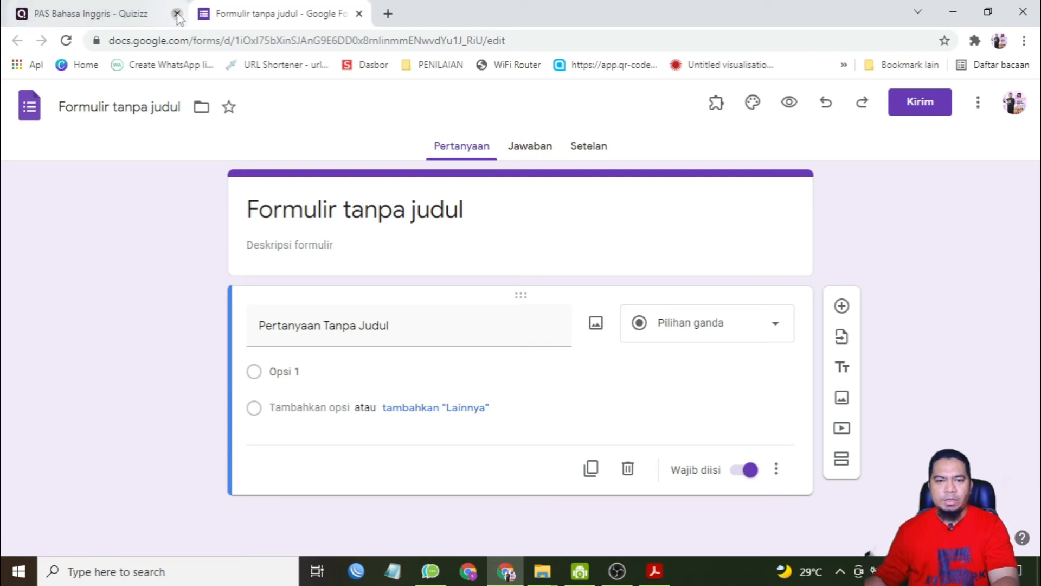
click(177, 13)
- Title the form "PENILAIAN AKHIR SEMESTER (PAS)"
click(373, 208)
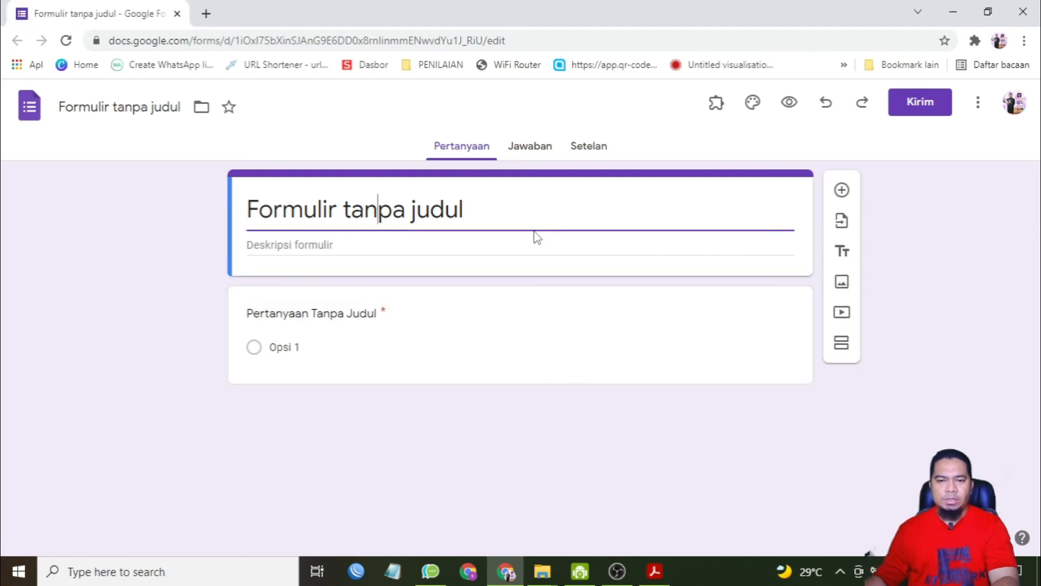
key(ctrl+a)
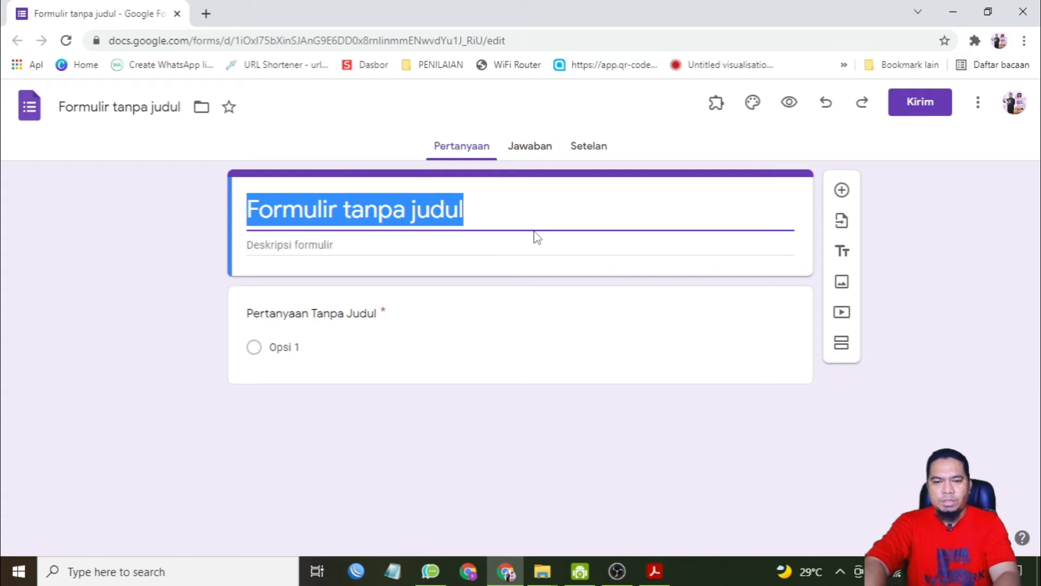
text(PENILAIAN AKHIR SEMESTER)
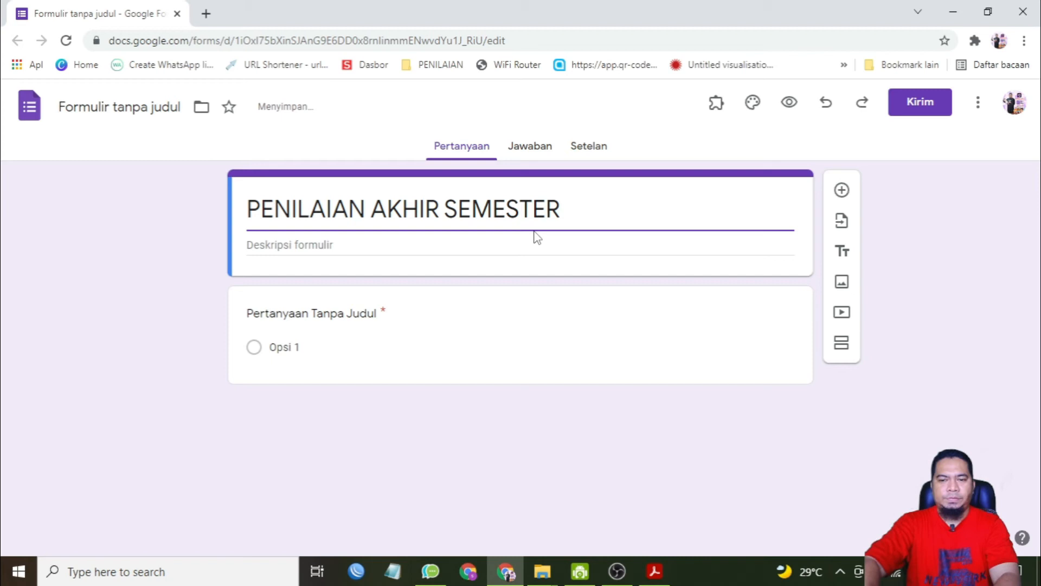
text( (PAS)
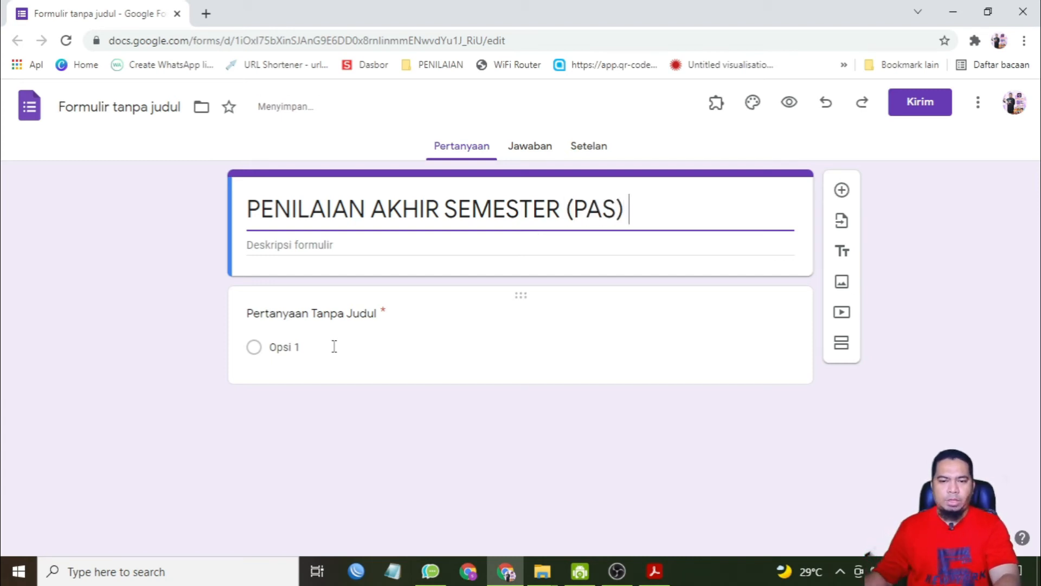
- Add a title and description block to the form and move it above the untitled question
click(341, 315)
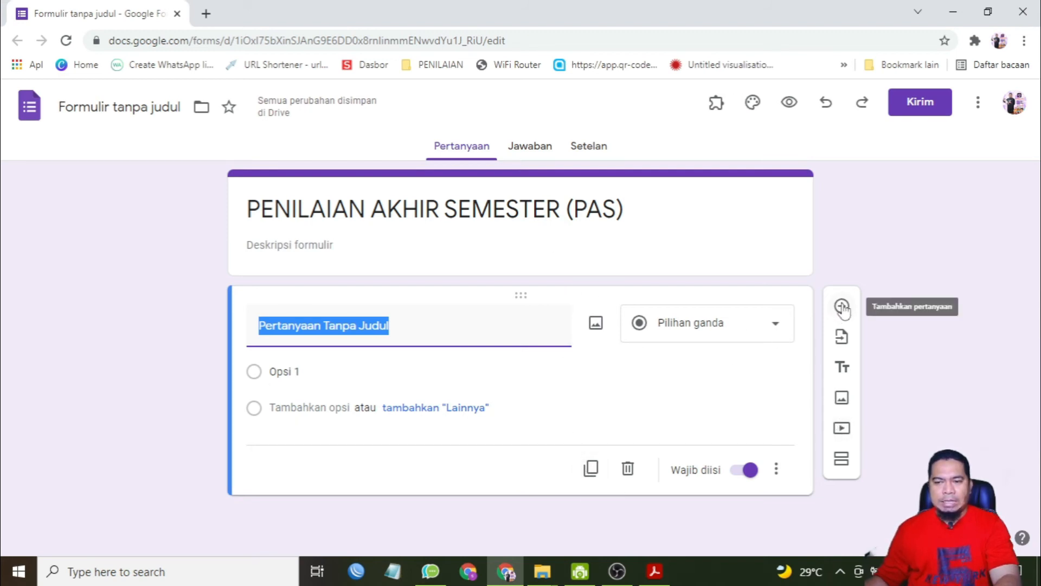
click(841, 368)
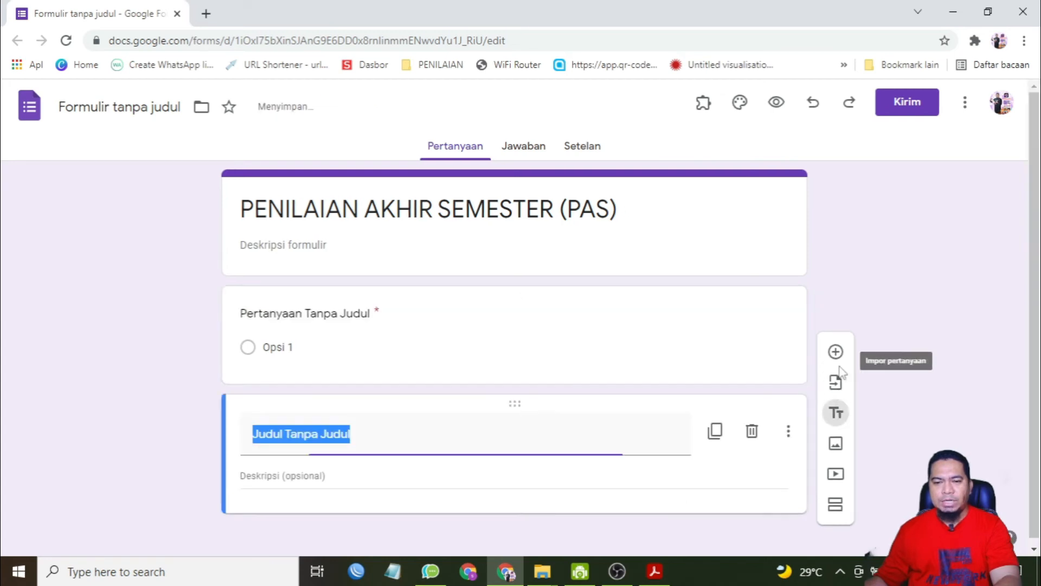
drag(533, 404, 518, 286)
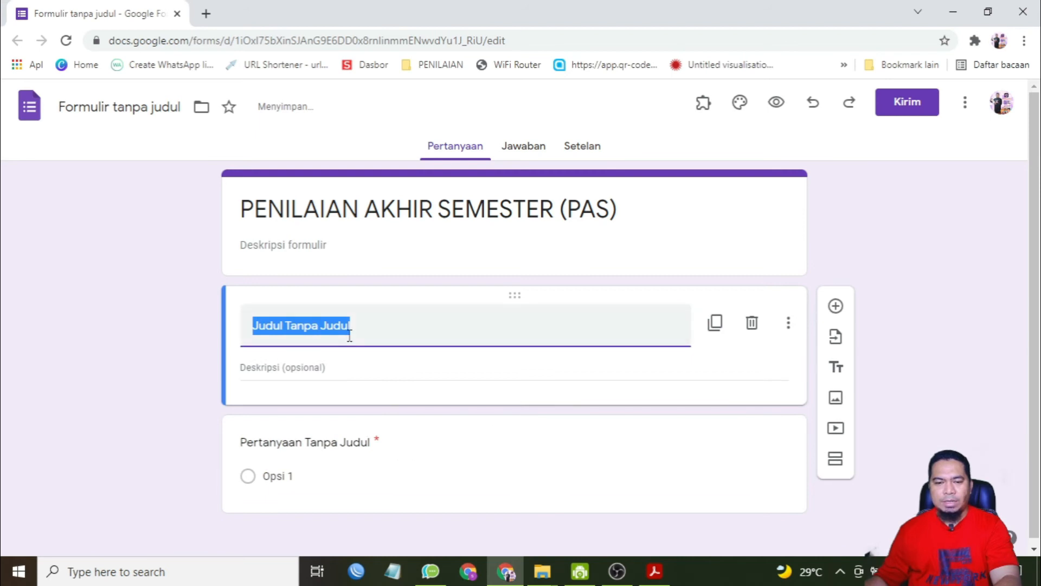
- Copy the full text of question 1, "The Wolf and The Goat", from the Acrobat Reader PDF into the title of the form's text block
key(alt+Tab)
scroll(328, 367, up, 4)
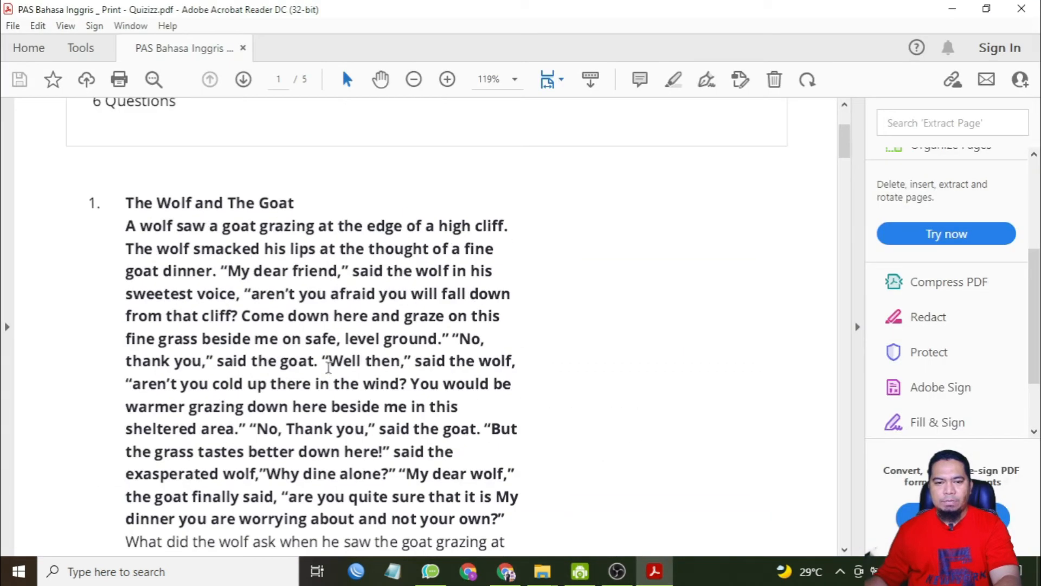
drag(126, 203, 331, 494)
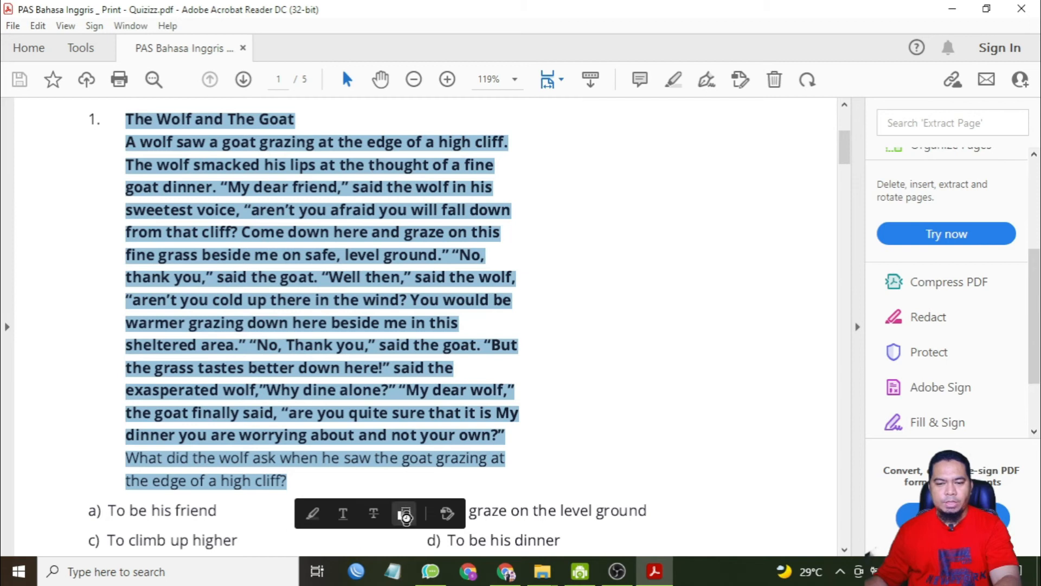
click(406, 513)
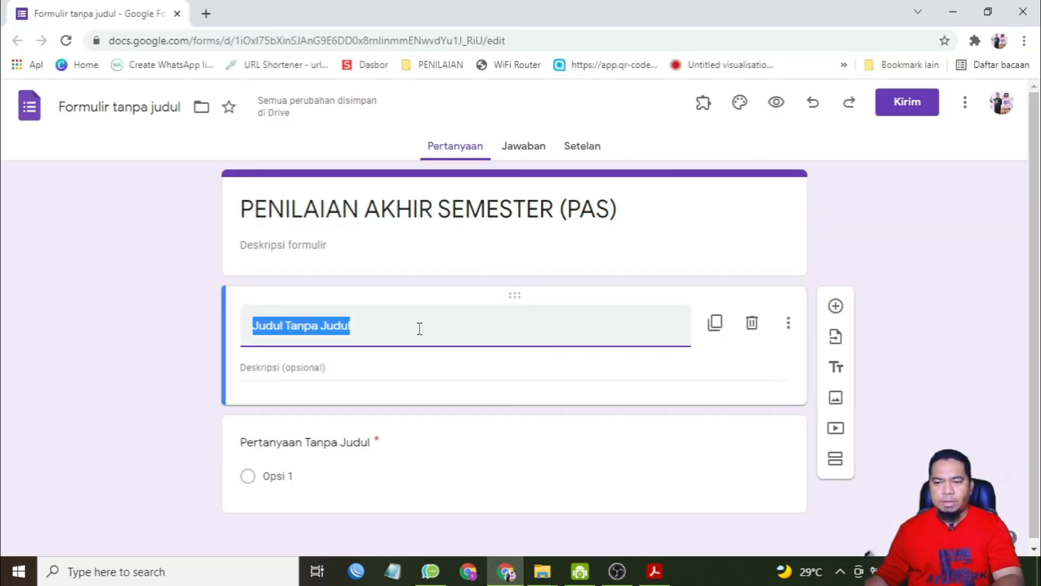
key(ctrl+v)
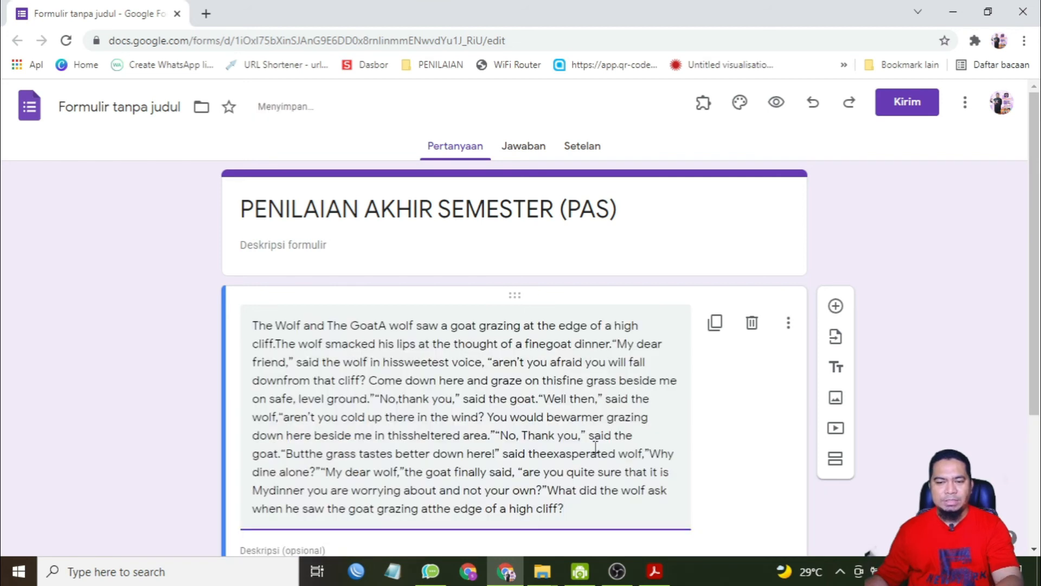
- Enter "What did the wolf ask when he saw the goat grazing at the edge of a high cliff?" as the multiple-choice question, removing it from the passage
scroll(604, 449, down, 3)
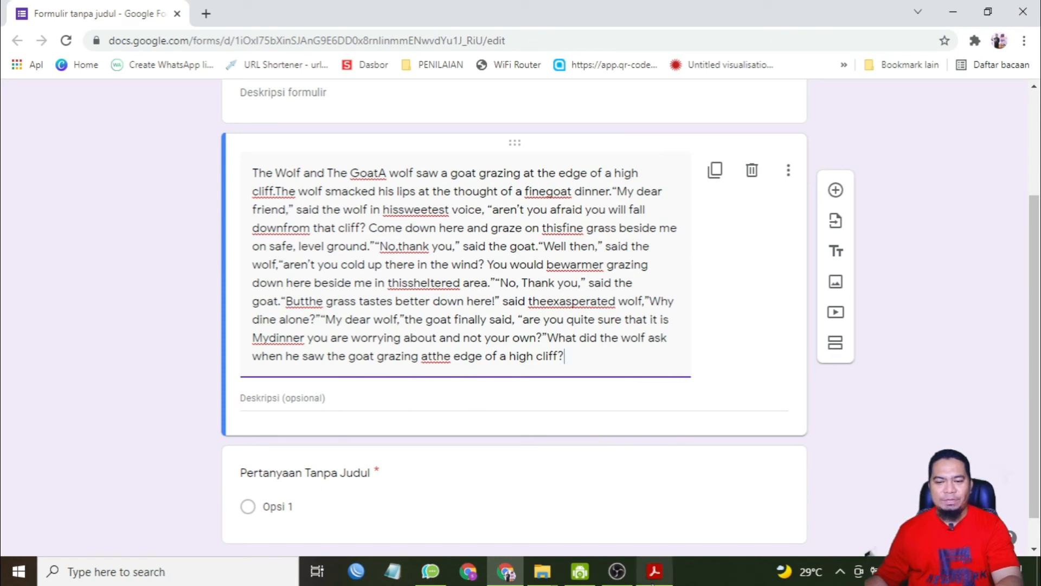
click(655, 571)
click(149, 459)
drag(131, 457, 290, 483)
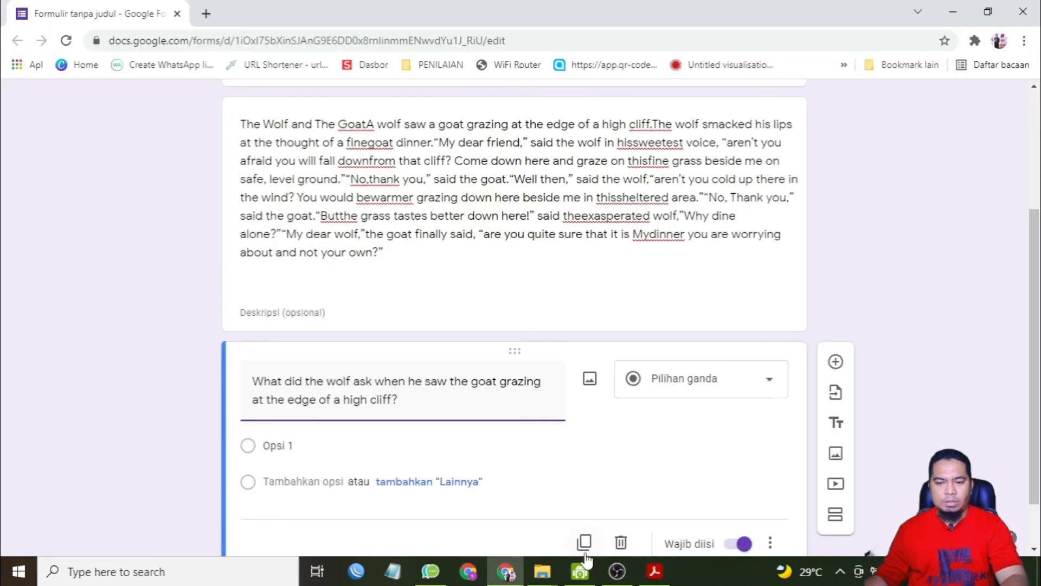
- Copy answer a, "To be his friend", from the PDF into the question's first option
click(661, 571)
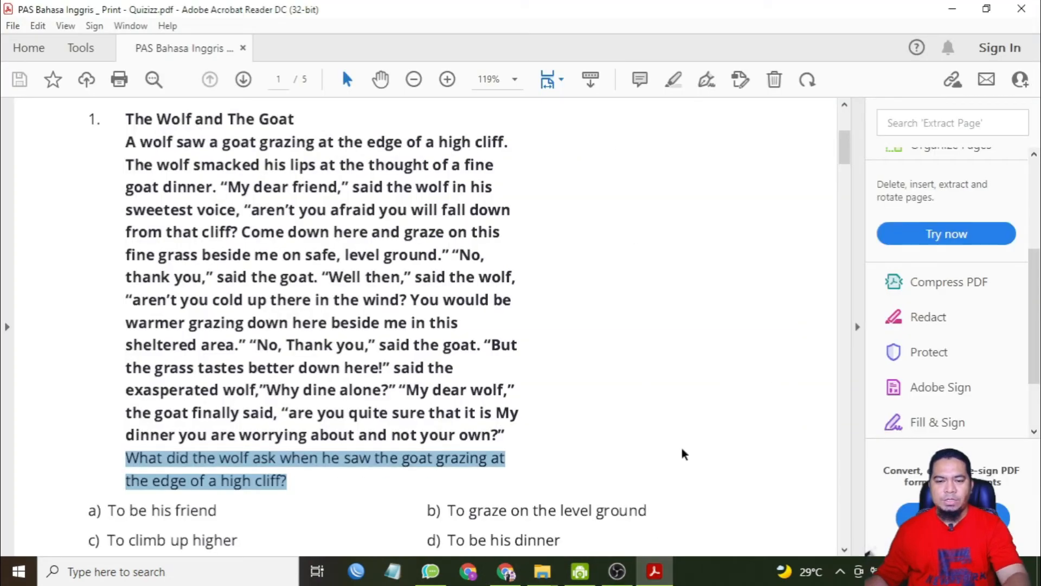
drag(110, 510, 225, 509)
click(506, 571)
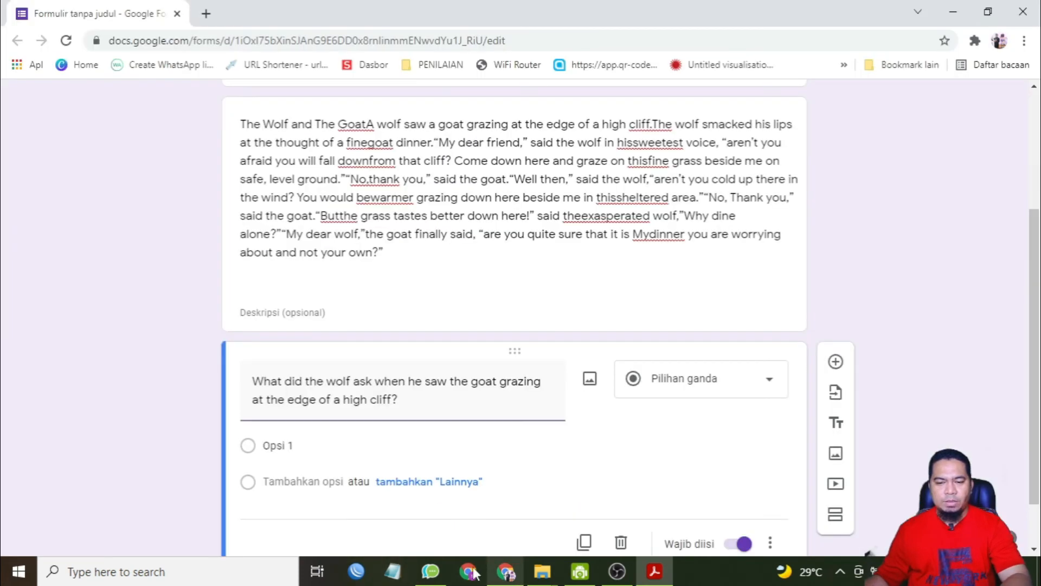
click(295, 450)
key(ctrl+v)
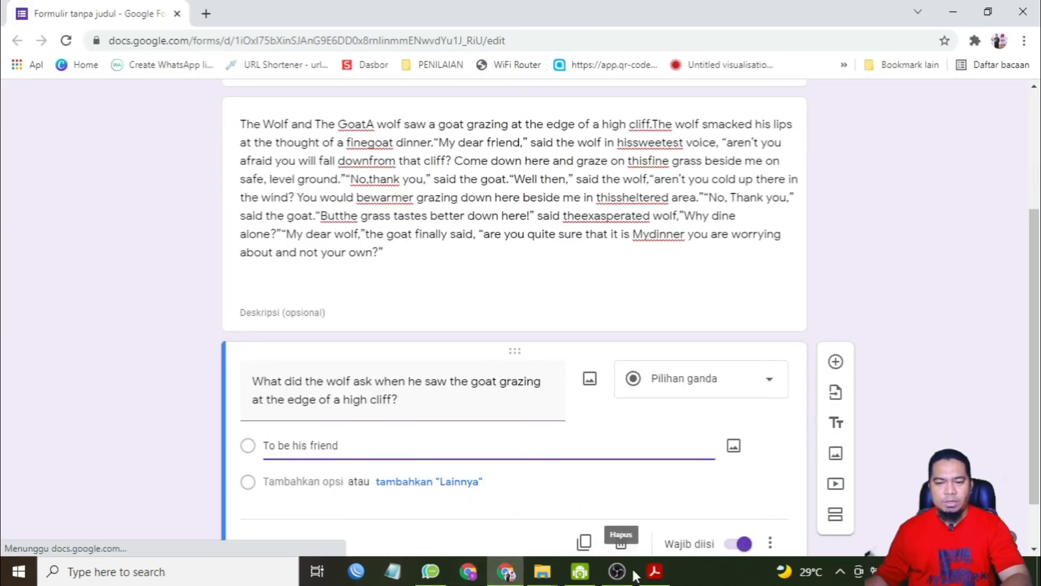
- Copy answer b, "To graze on the level ground", from the PDF into a second option of the question
click(655, 571)
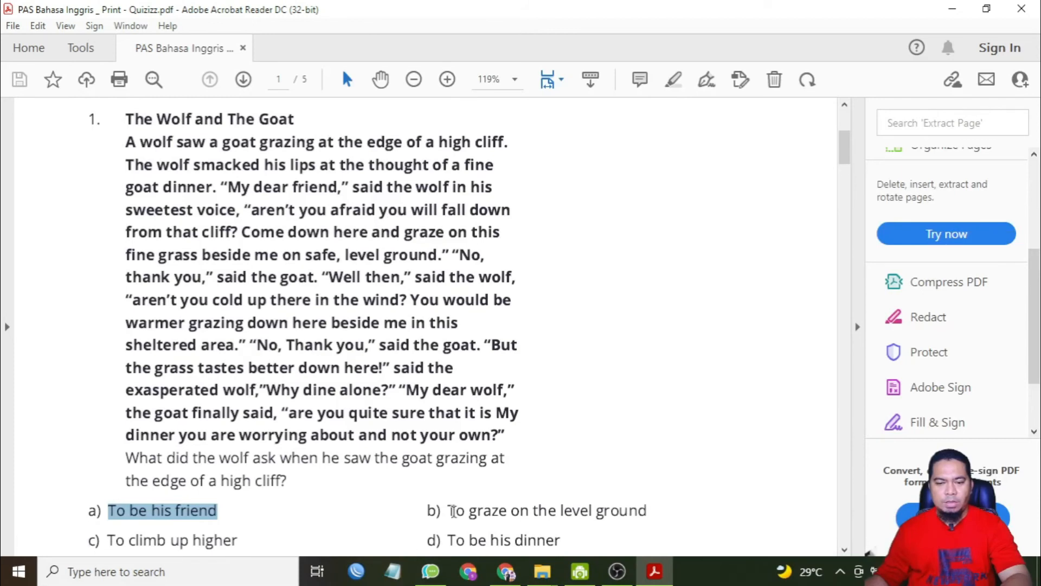
drag(449, 511, 645, 510)
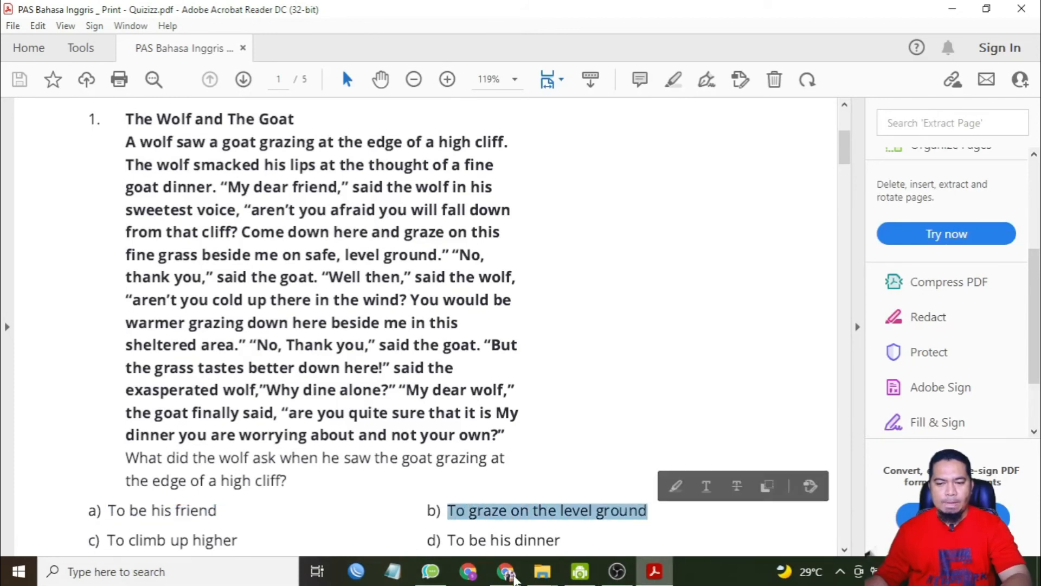
click(505, 571)
click(263, 420)
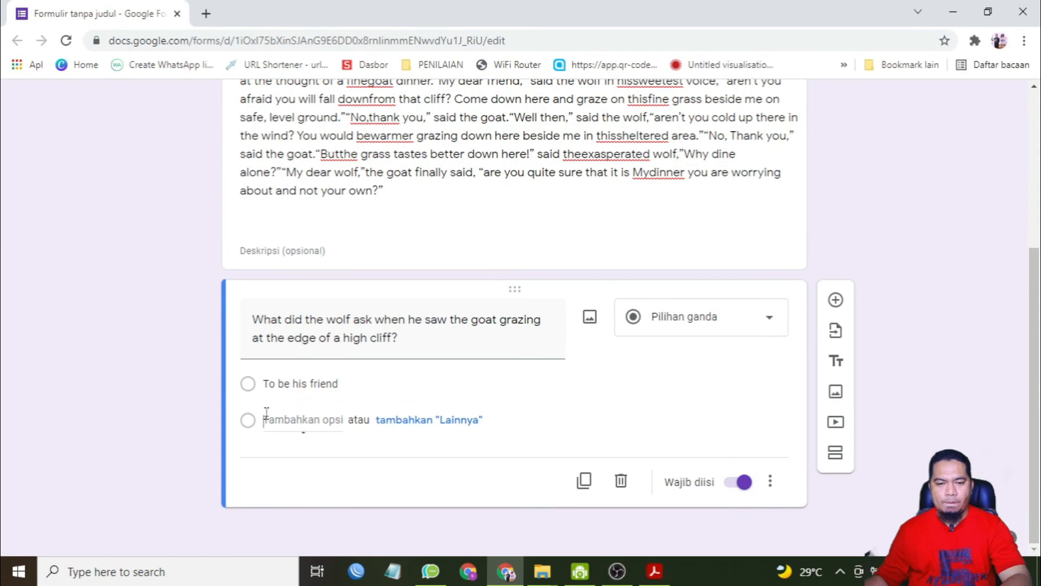
key(ctrl+v)
- Copy answers "To climb up higher" and "To be his dinner" from the PDF into the question's third and fourth options
click(655, 571)
scroll(286, 477, down, 3)
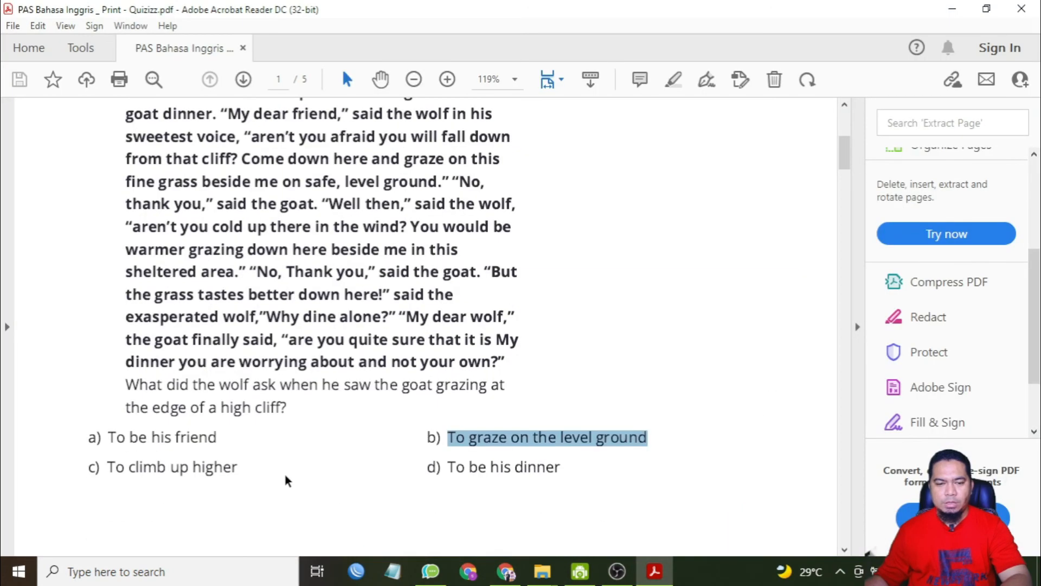
drag(108, 467, 272, 466)
click(290, 471)
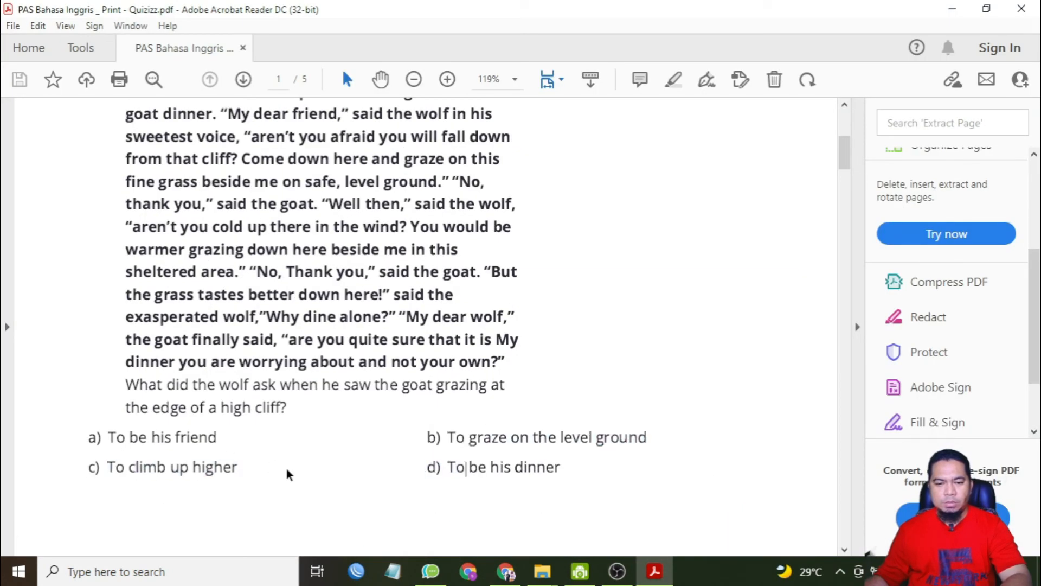
drag(108, 467, 238, 466)
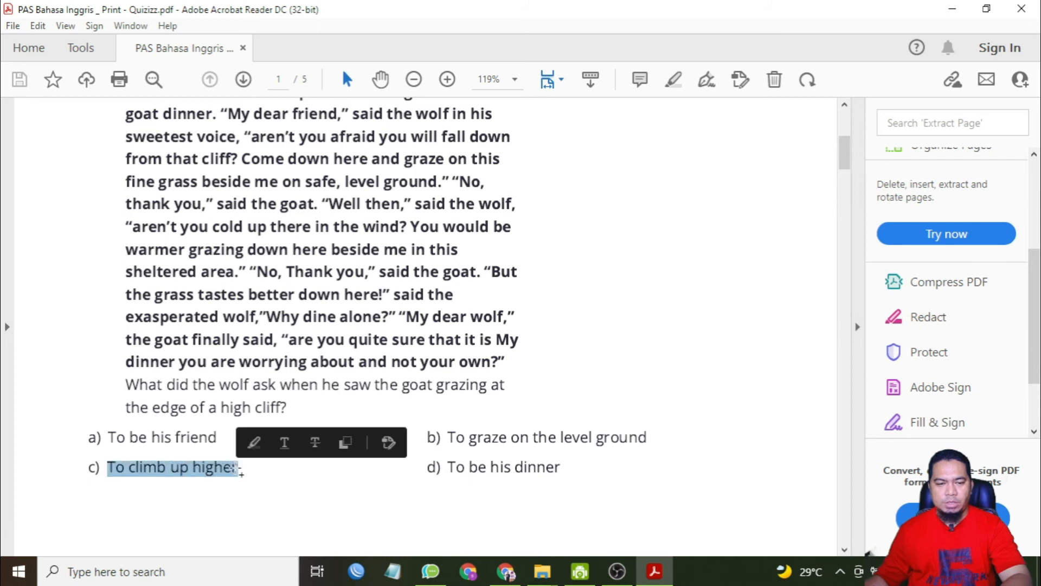
key(alt+Tab)
- Preview the form and examine how the passage, the question and its answer options appear to respondents
scroll(97, 429, up, 6)
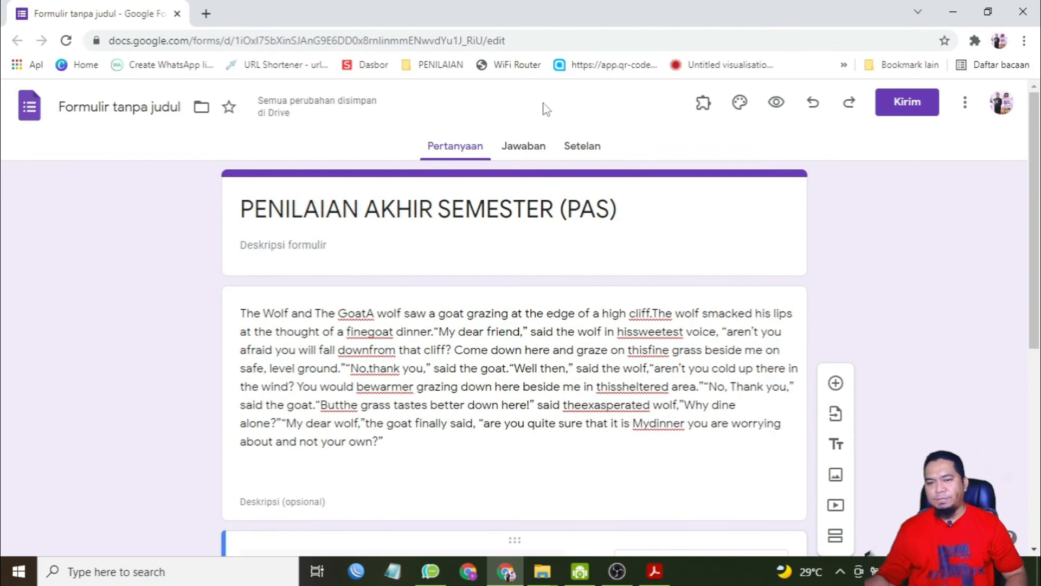
click(777, 103)
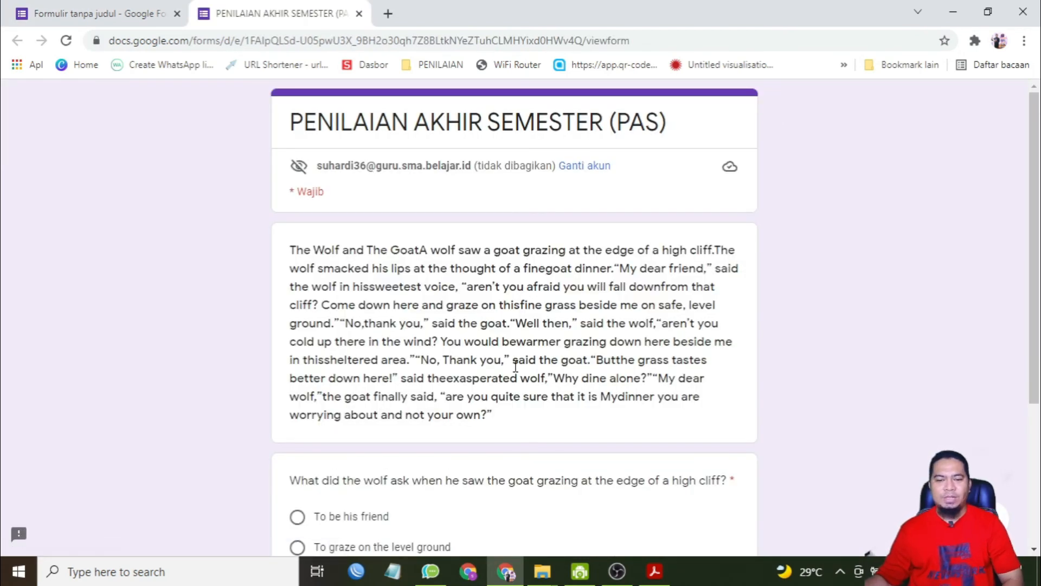
scroll(516, 365, down, 3)
scroll(518, 374, up, 2)
scroll(518, 374, up, 1)
scroll(518, 374, down, 3)
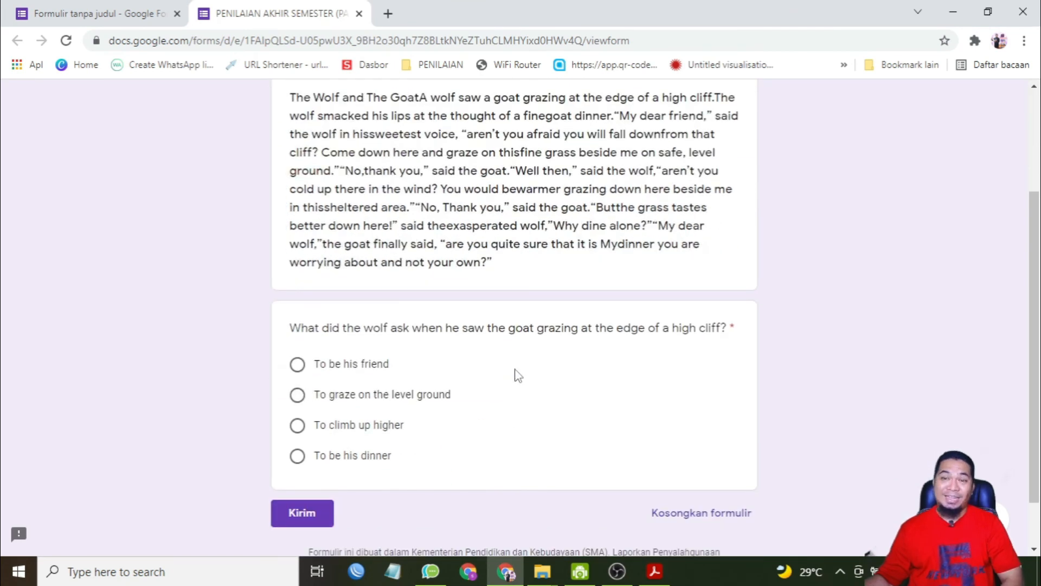
scroll(519, 377, up, 1)
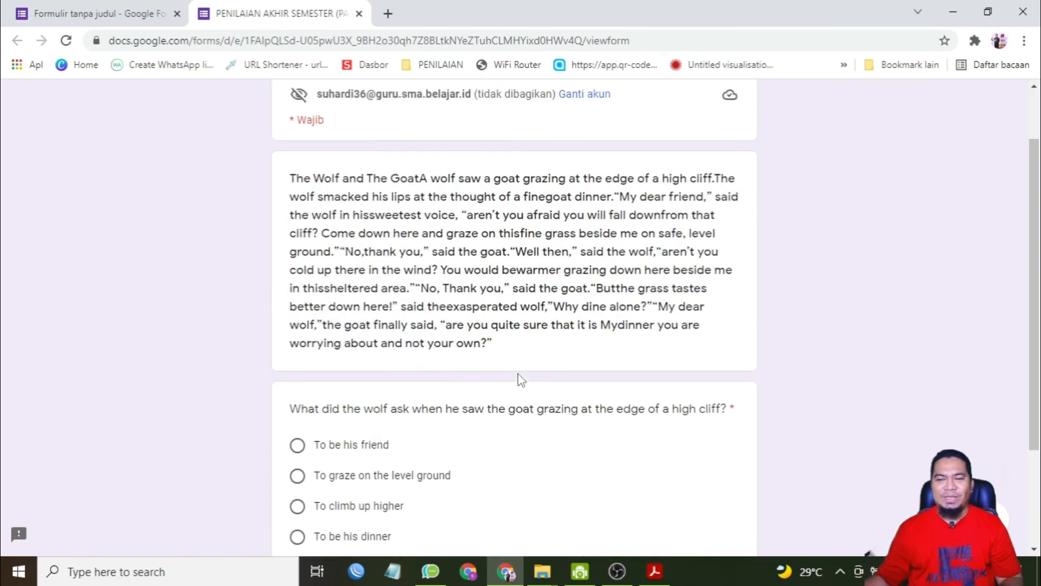
scroll(519, 380, up, 1)
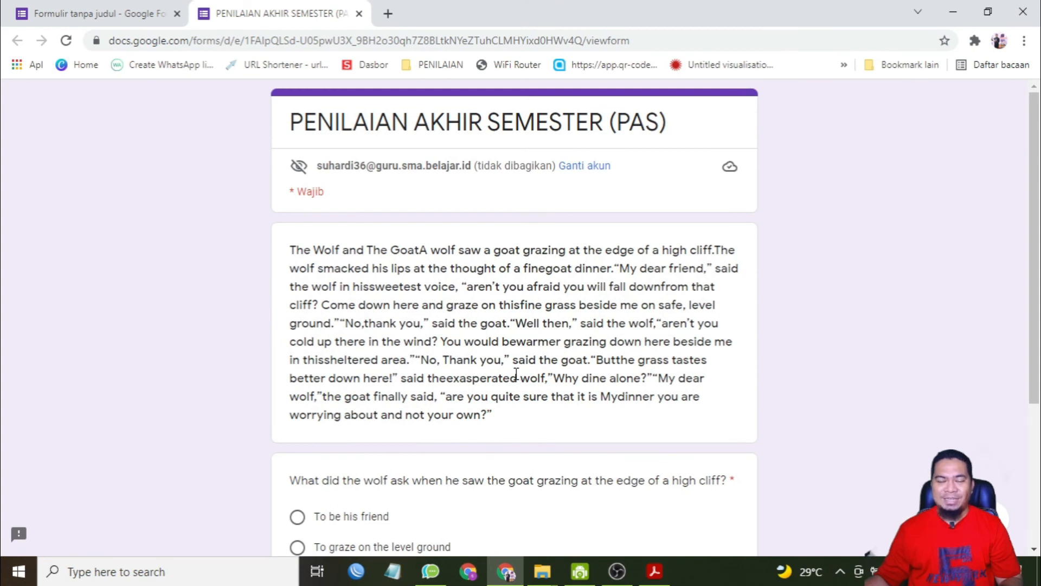